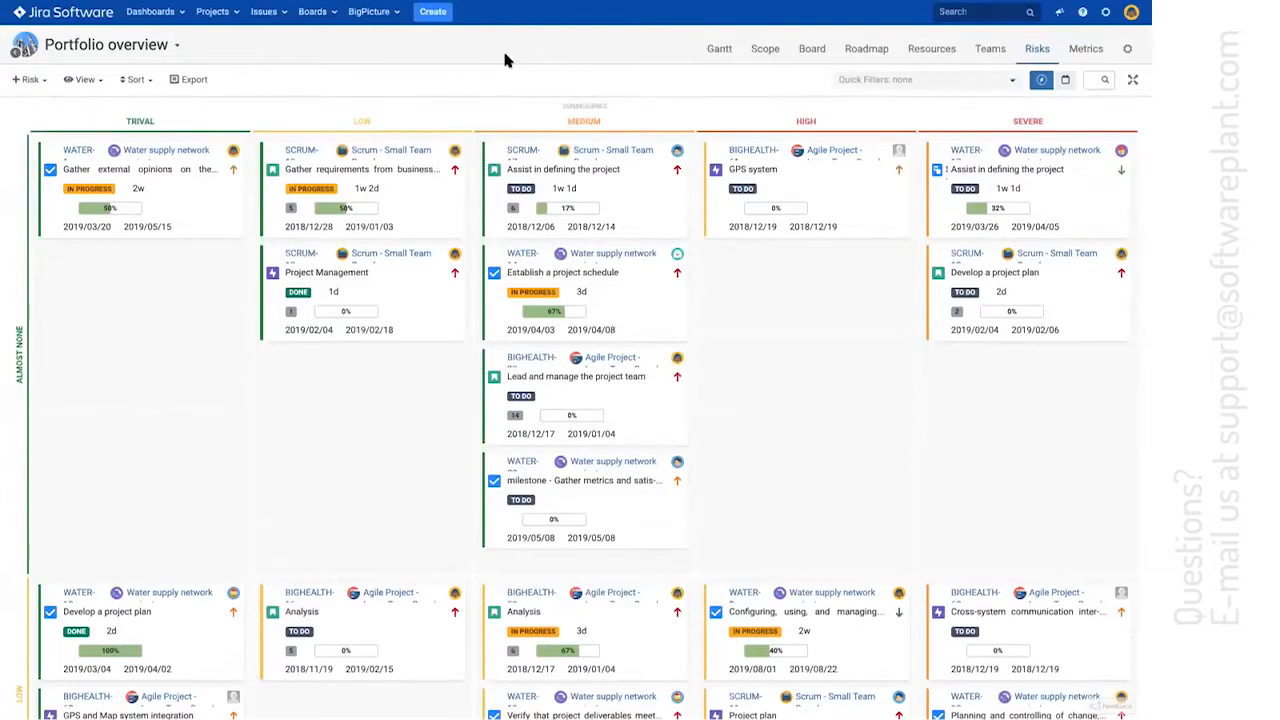
# Move the milestone "Gather metrics" card to Trival consequence and "Lead and manage the project team" (BIGHEALTH) to High, both in the Almost none row
pyautogui.scroll(-10, 480, 252)
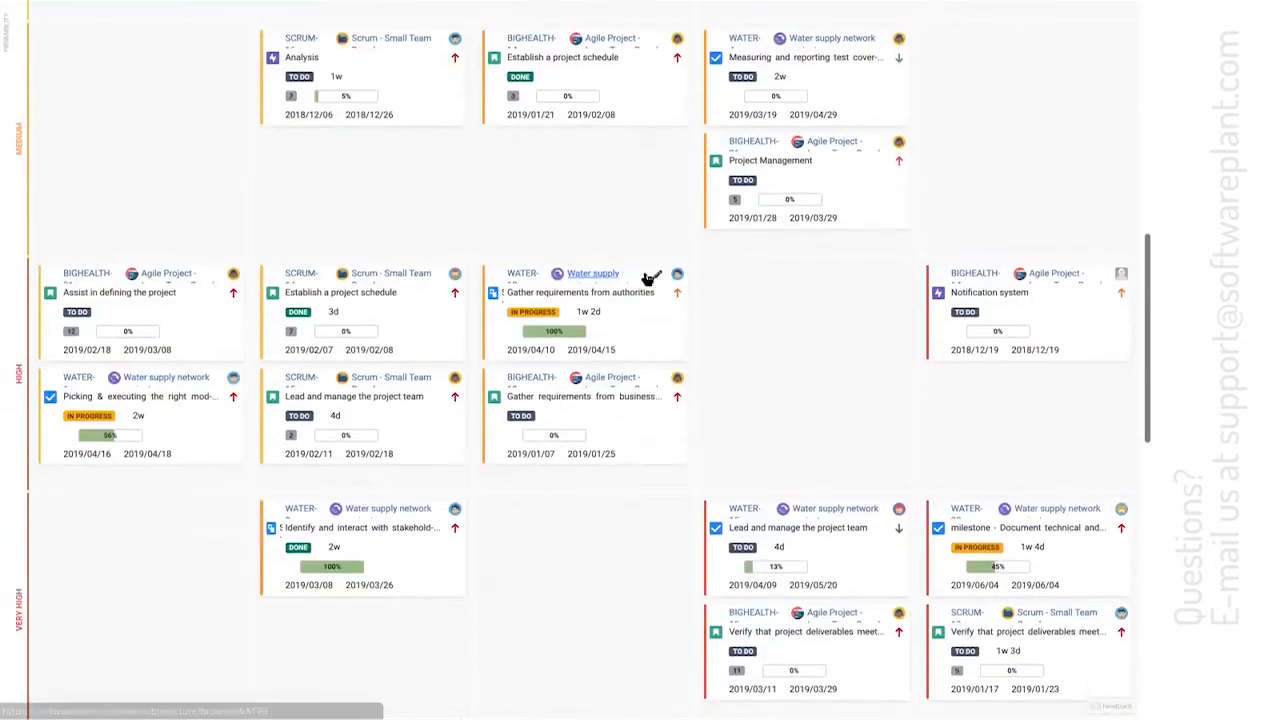
pyautogui.scroll(10, 509, 190)
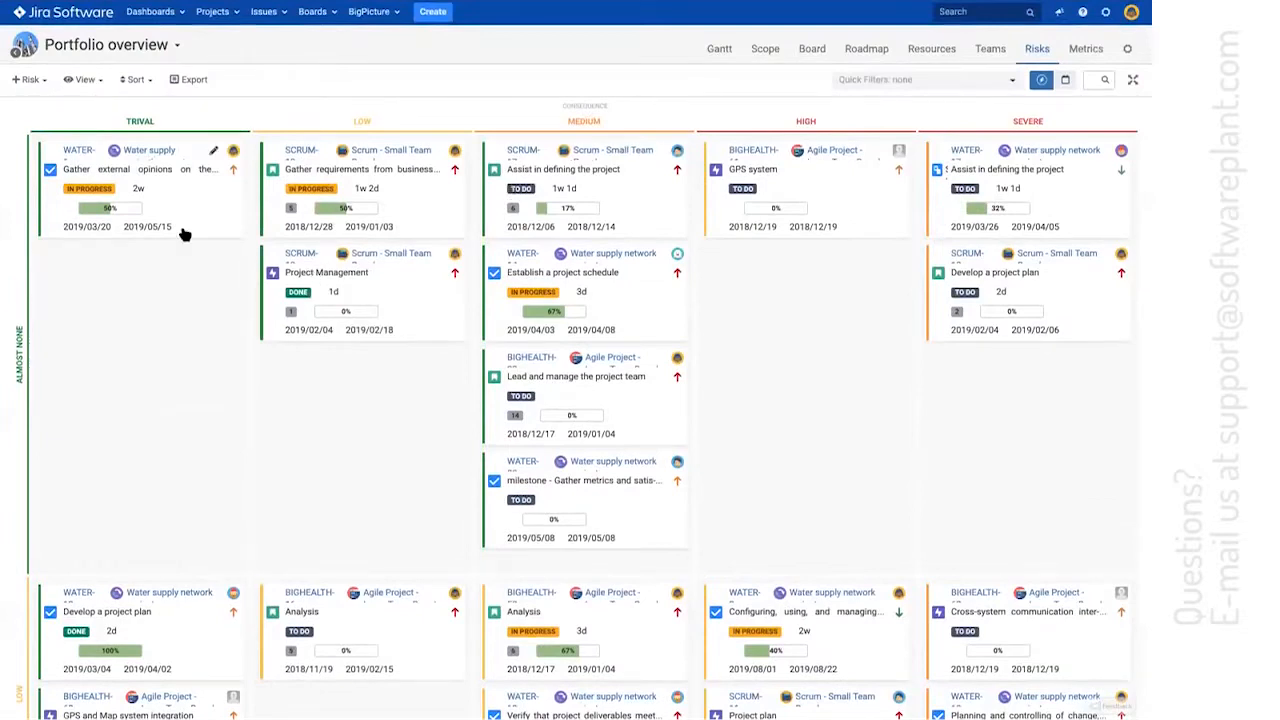
pyautogui.moveTo(643, 491); pyautogui.dragTo(160, 288)
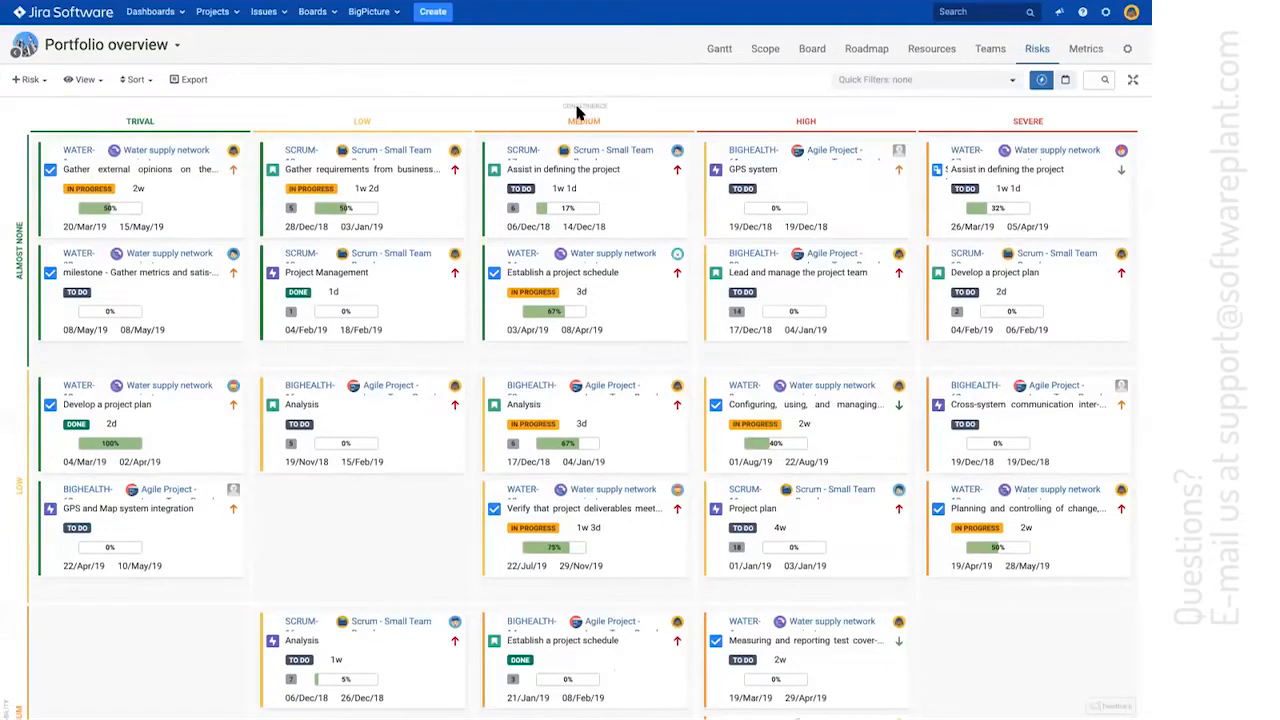
pyautogui.scroll(-4, 163, 317)
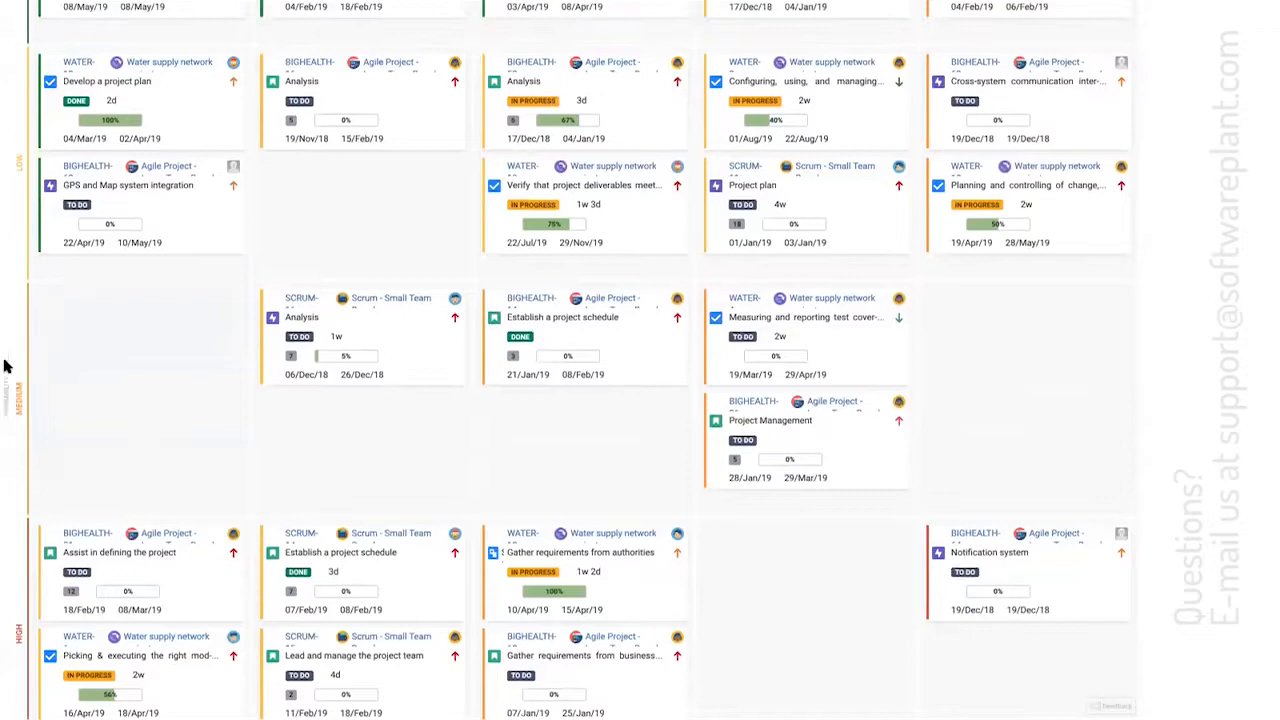
pyautogui.scroll(4, 6, 363)
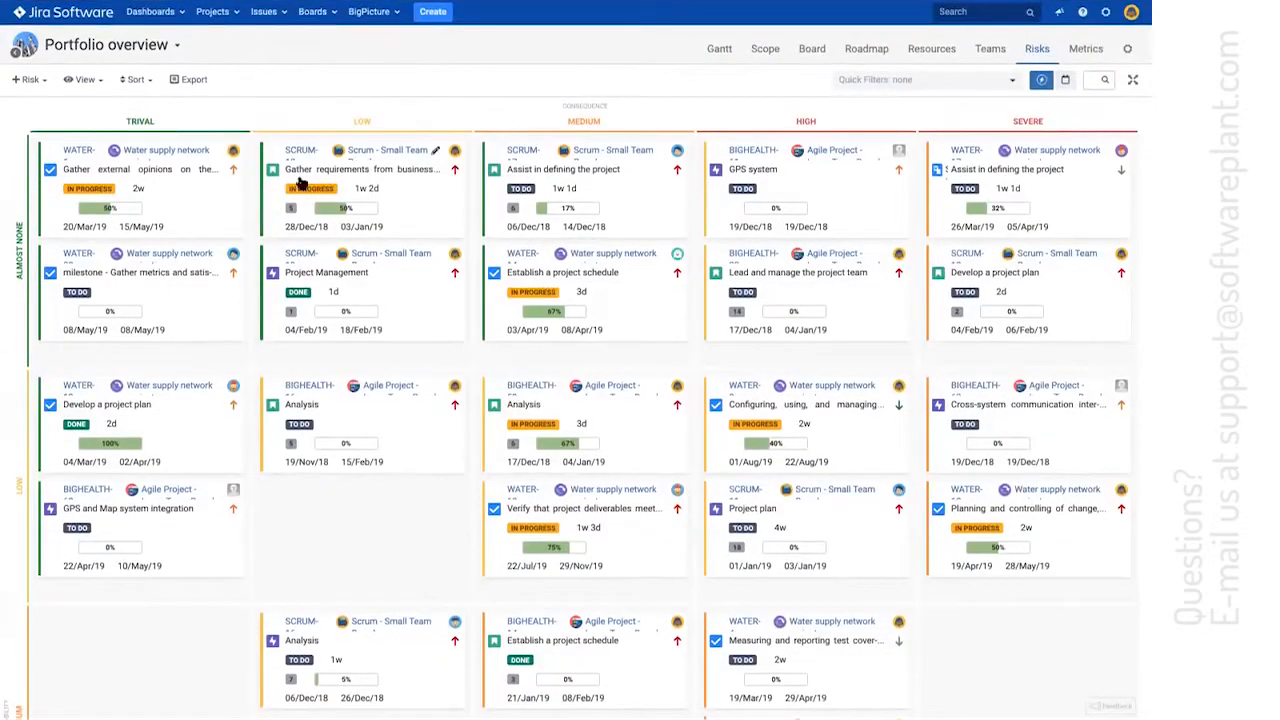
# Open issue SCRUM-18 from its risk card in a new tab, check the risk fields on an open issue, and return to the risk matrix
pyautogui.click(383, 150)
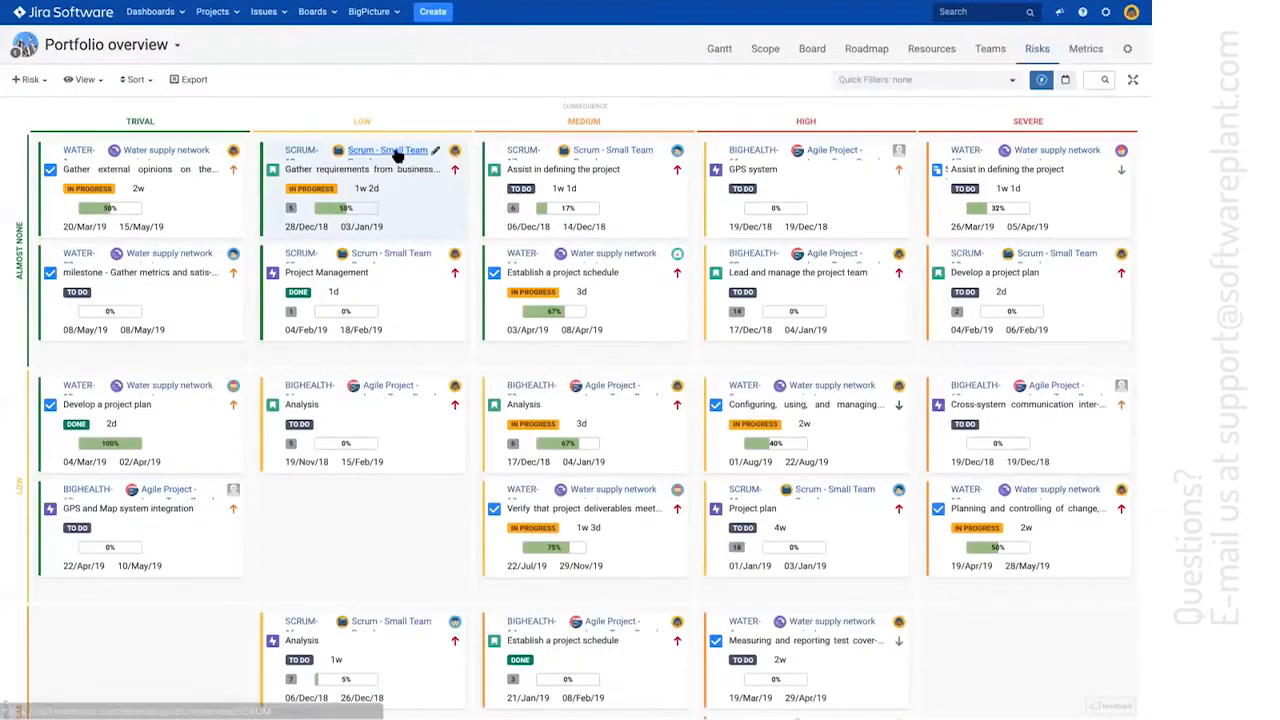
pyautogui.rightClick(298, 152)
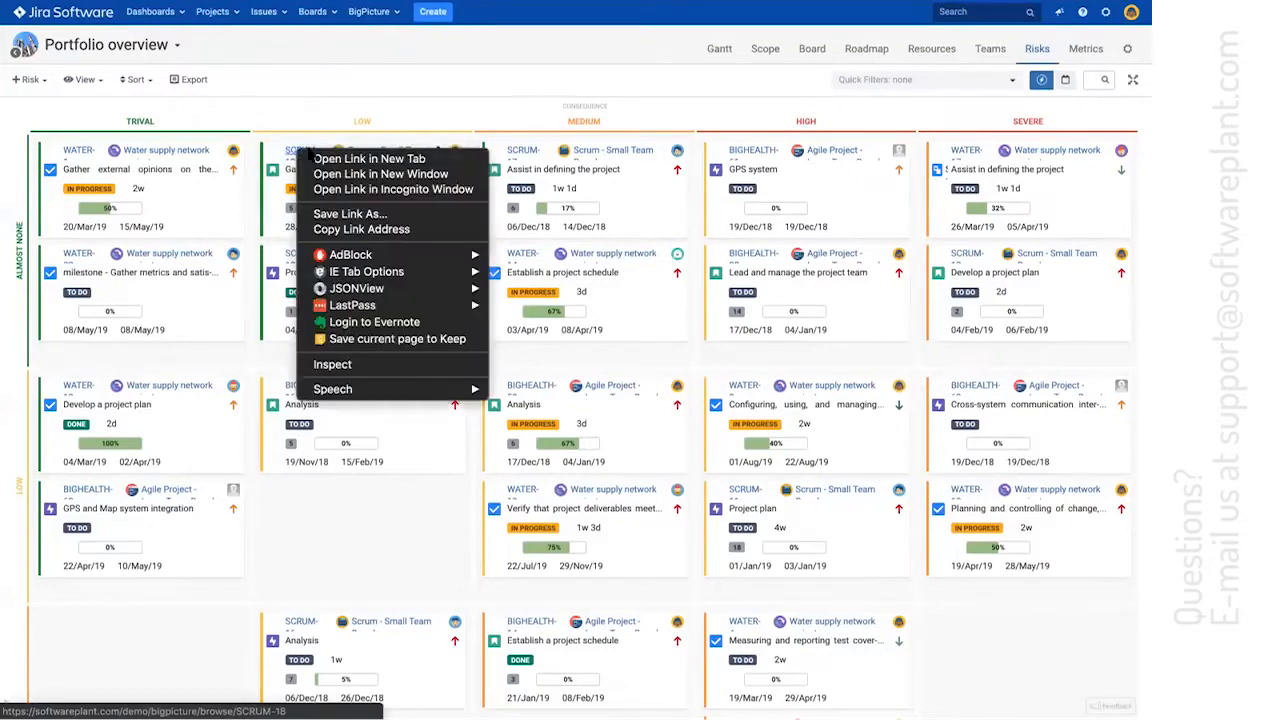
pyautogui.click(330, 157)
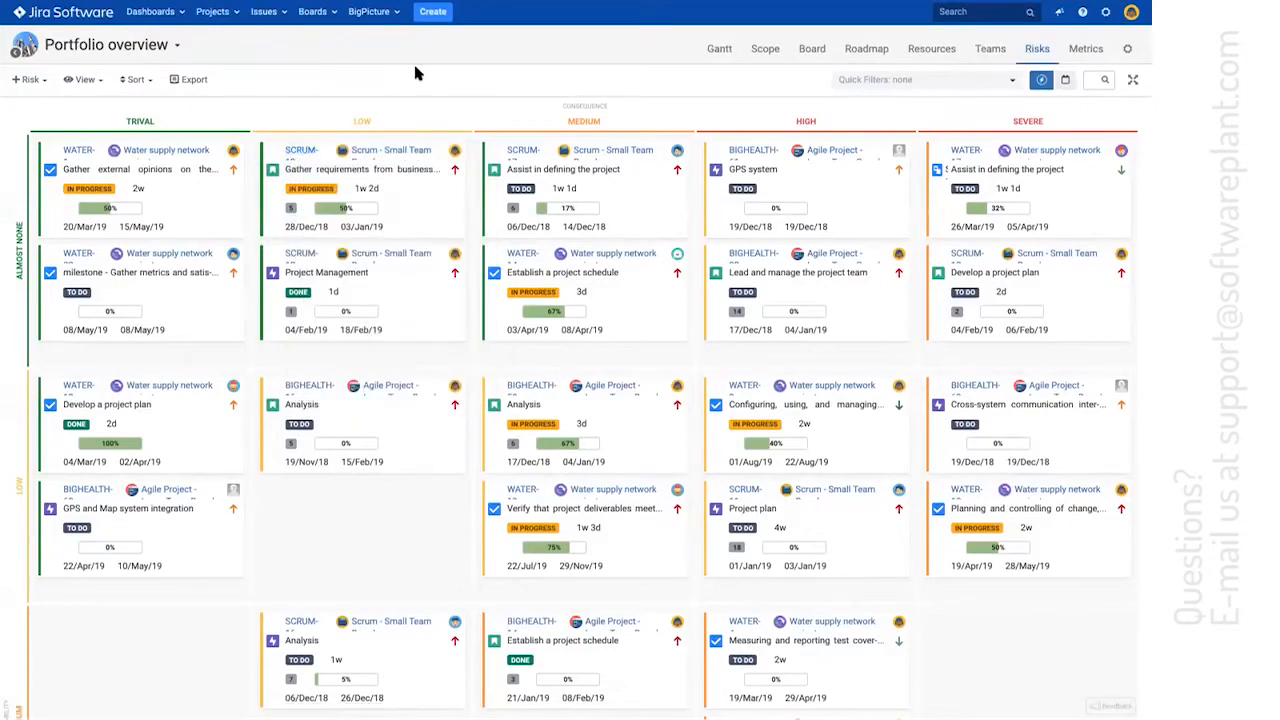
pyautogui.hotkey('ctrl', 'Tab')
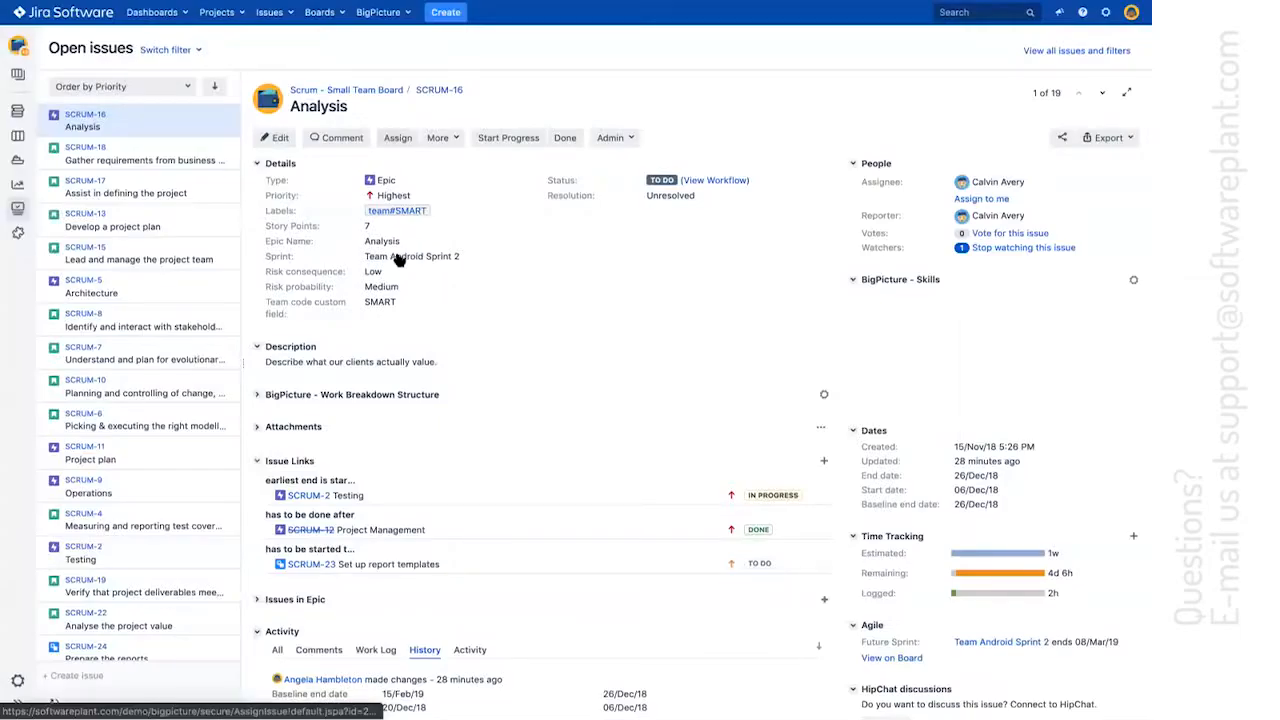
pyautogui.hotkey('ctrl', 'Tab')
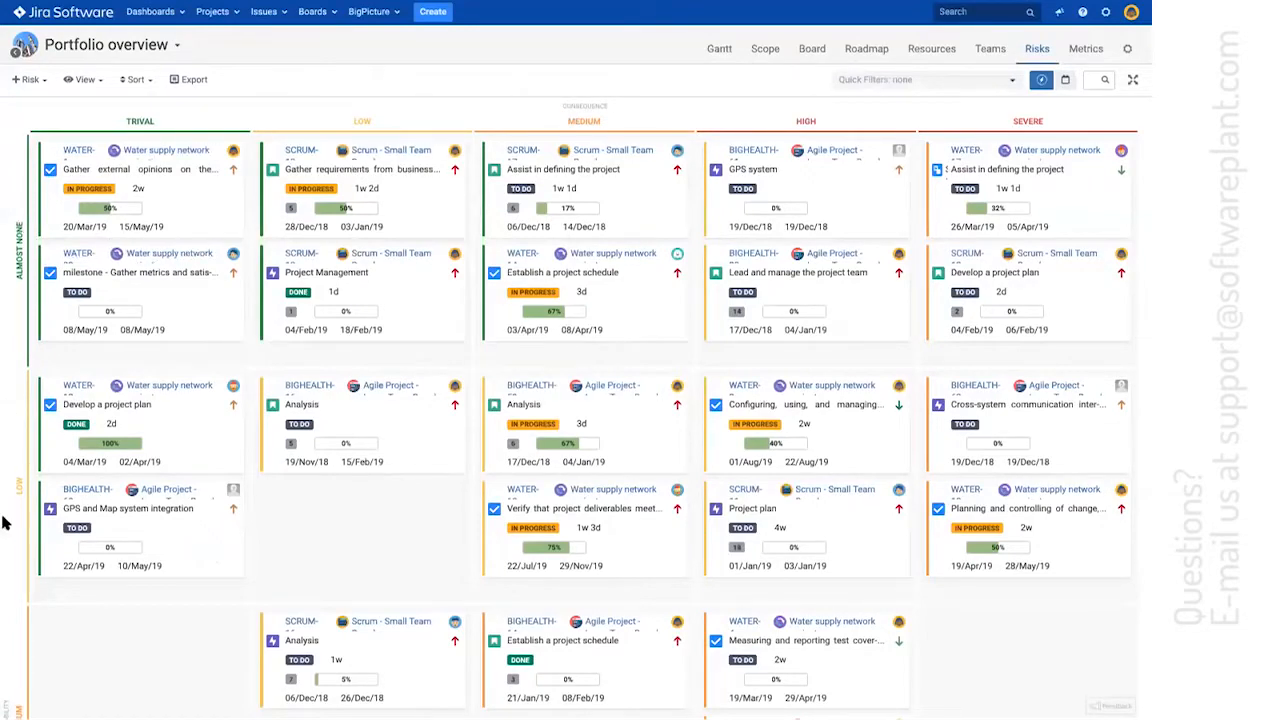
# Move the SCRUM-18 "Gather requirements from business" card to the Low probability row, check its refreshed issue page, and return to the matrix
pyautogui.moveTo(406, 191); pyautogui.dragTo(343, 539)
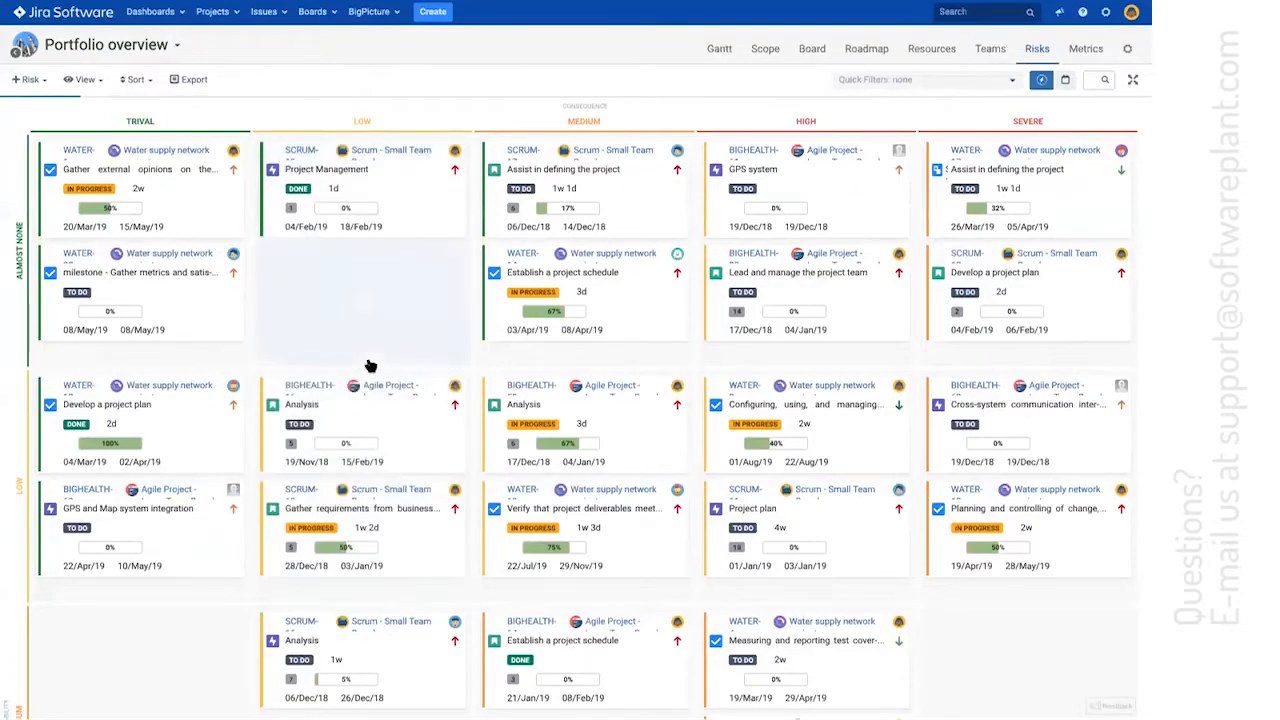
pyautogui.hotkey('ctrl', 'Tab')
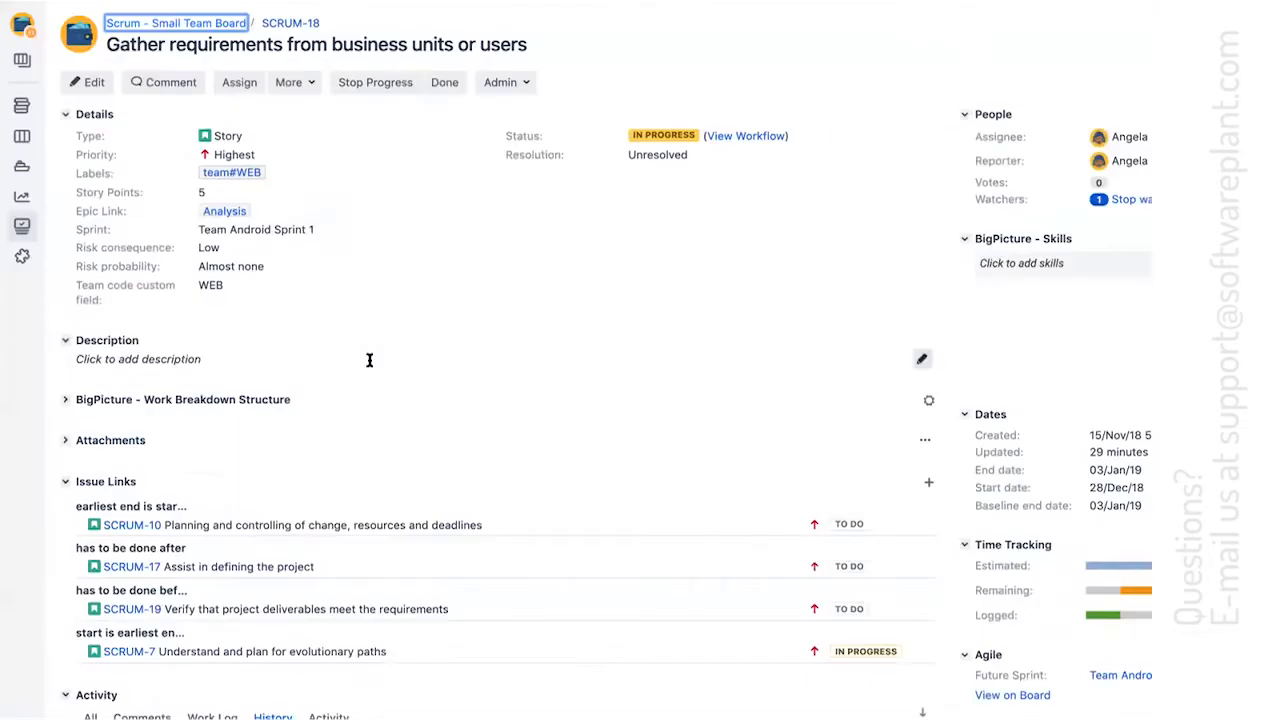
pyautogui.press('super+r')
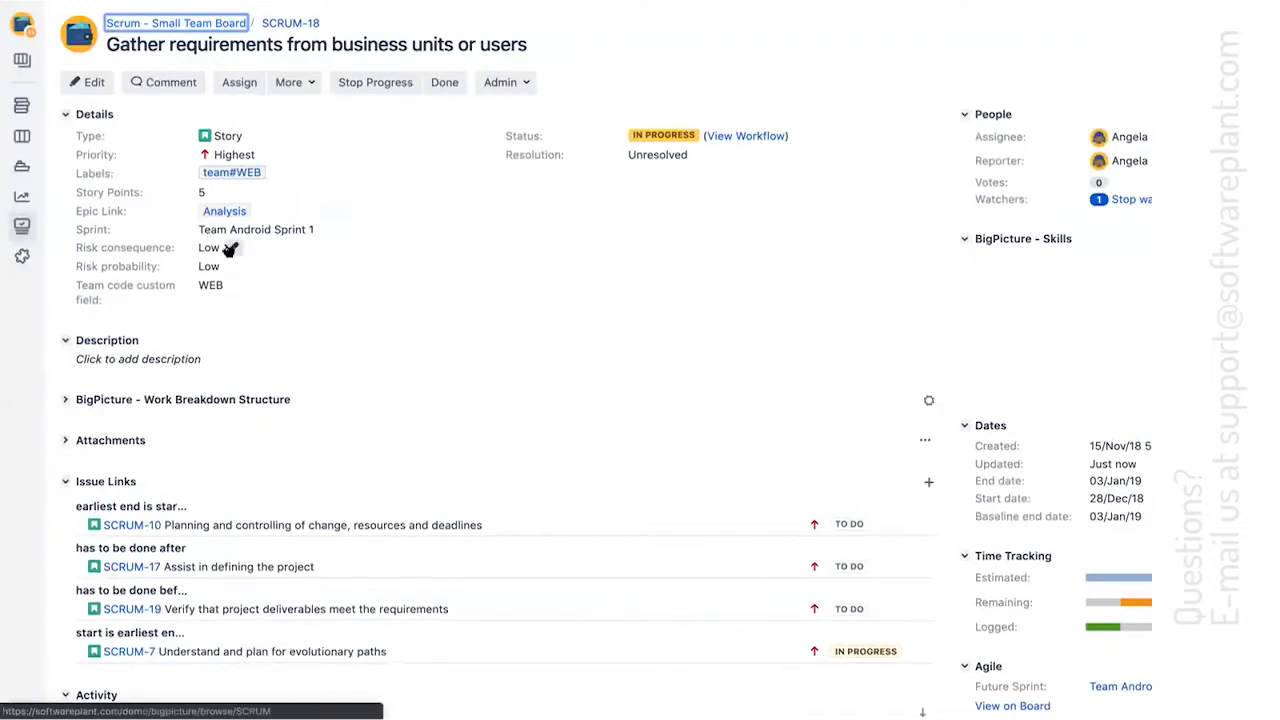
pyautogui.hotkey('ctrl', 'shift', 'Tab')
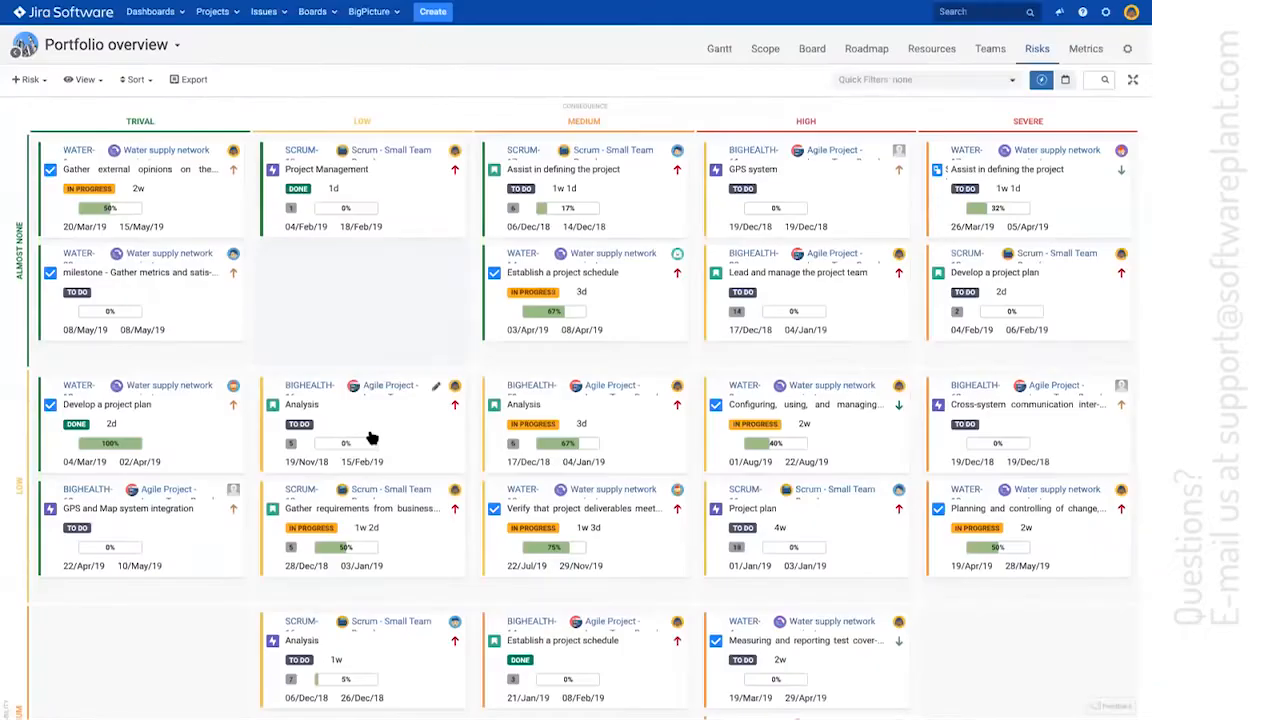
# Set SCRUM-18's risk consequence to Trival and risk probability to Almost none on its issue page, and reload the risk matrix
pyautogui.hotkey('ctrl', 'Tab')
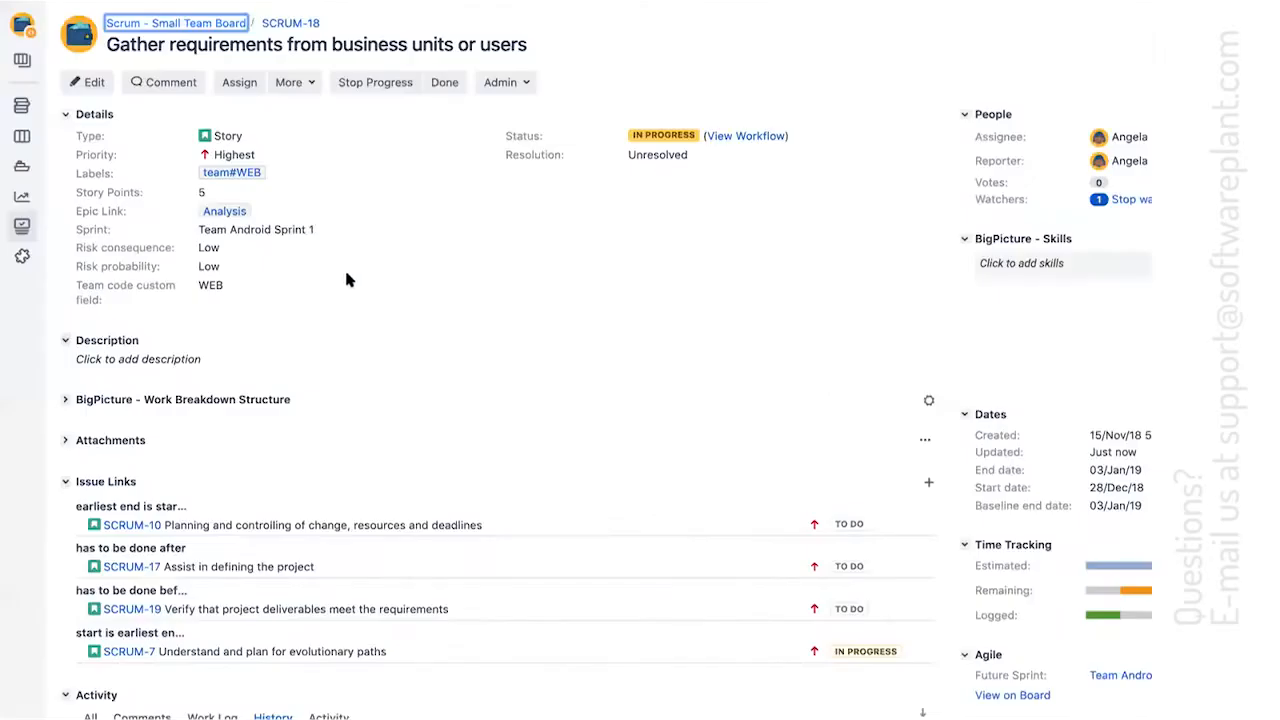
pyautogui.click(234, 249)
pyautogui.click(251, 252)
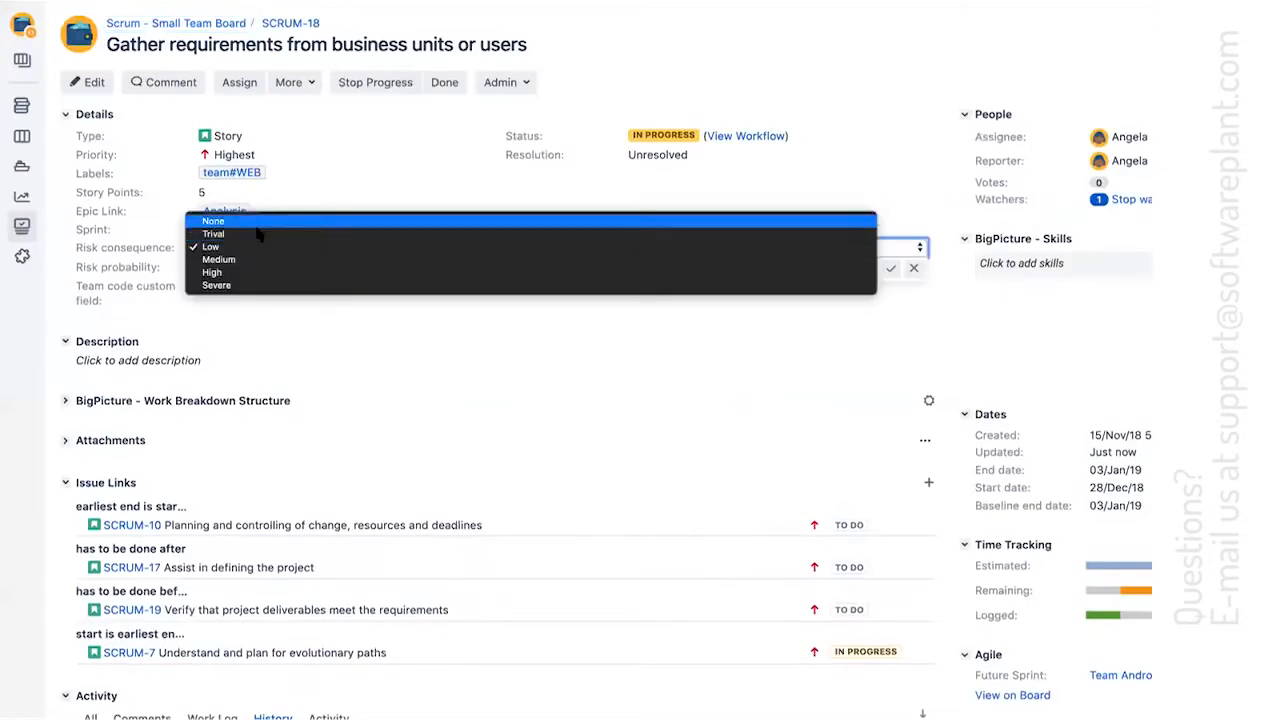
pyautogui.click(213, 234)
pyautogui.click(229, 267)
pyautogui.click(229, 267)
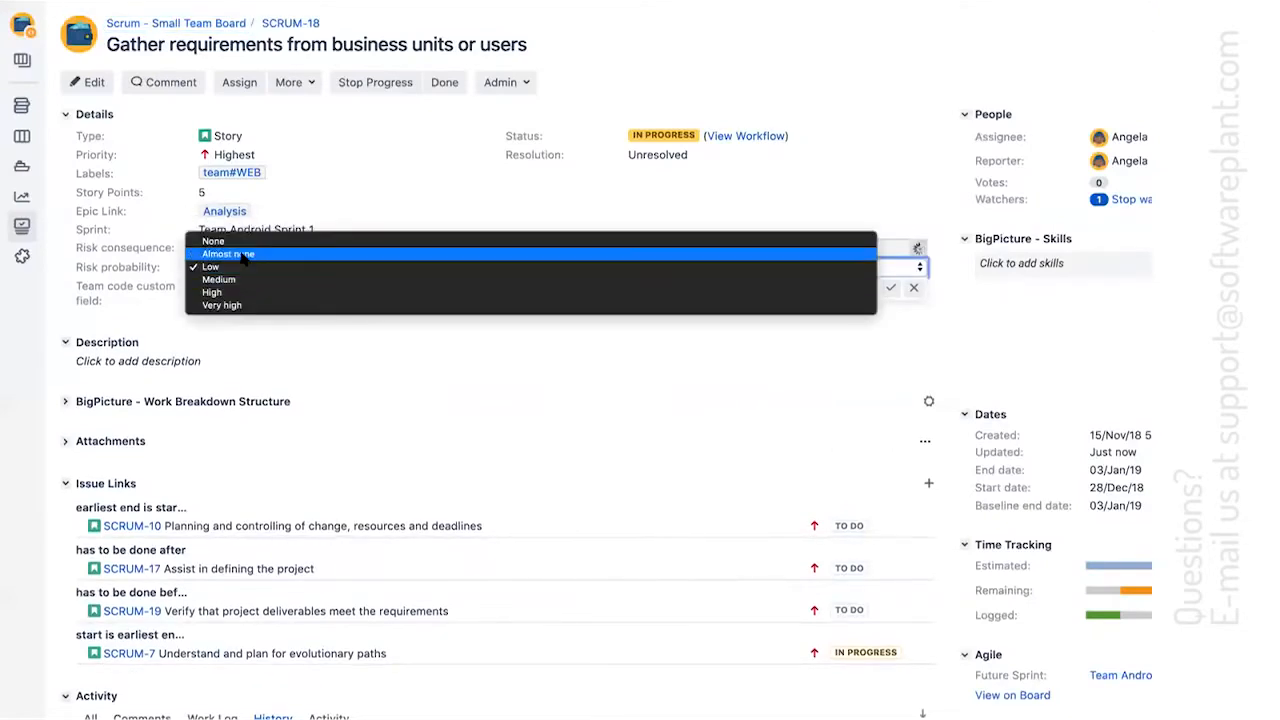
pyautogui.click(229, 254)
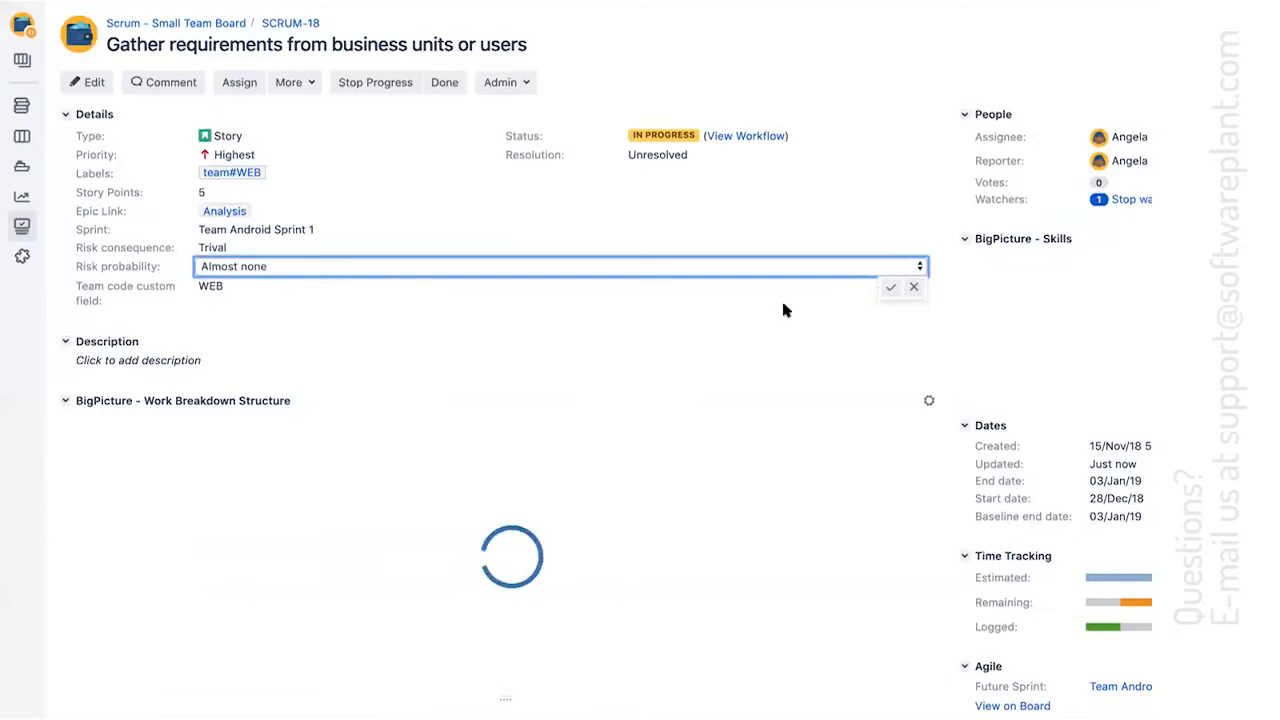
pyautogui.click(538, 342)
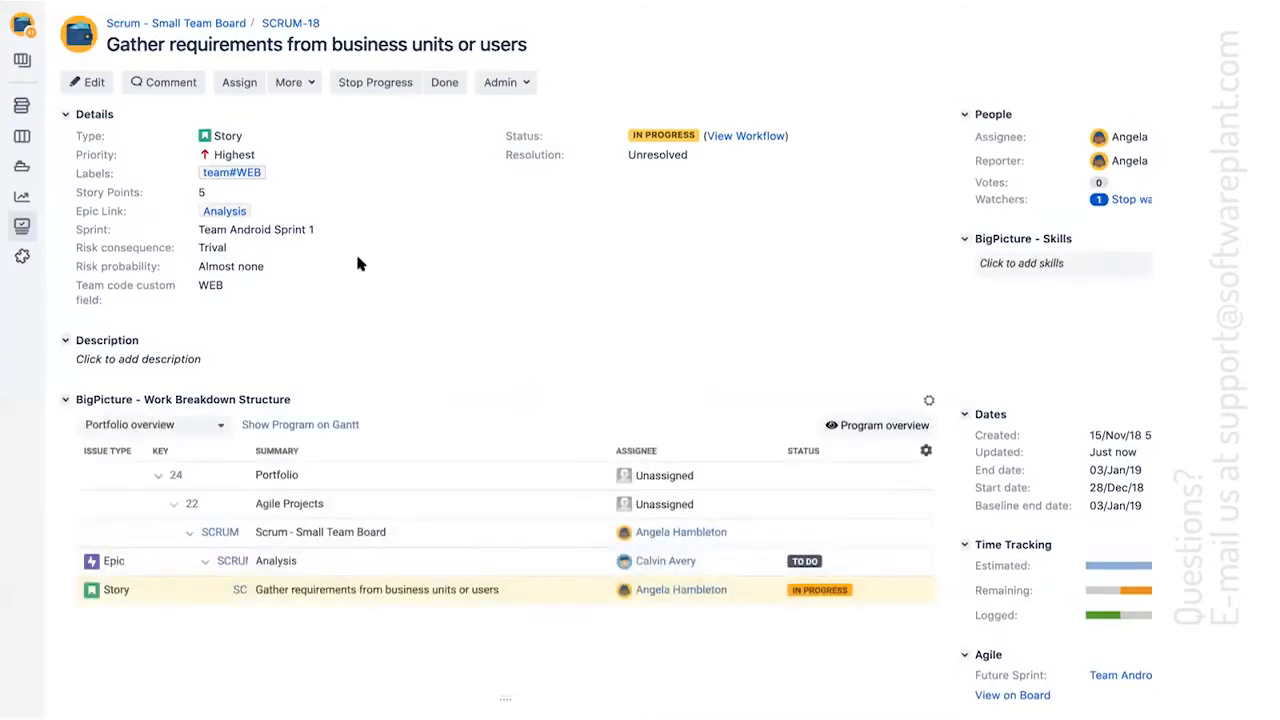
pyautogui.hotkey('ctrl', 'shift', 'Tab')
pyautogui.press('super+r')
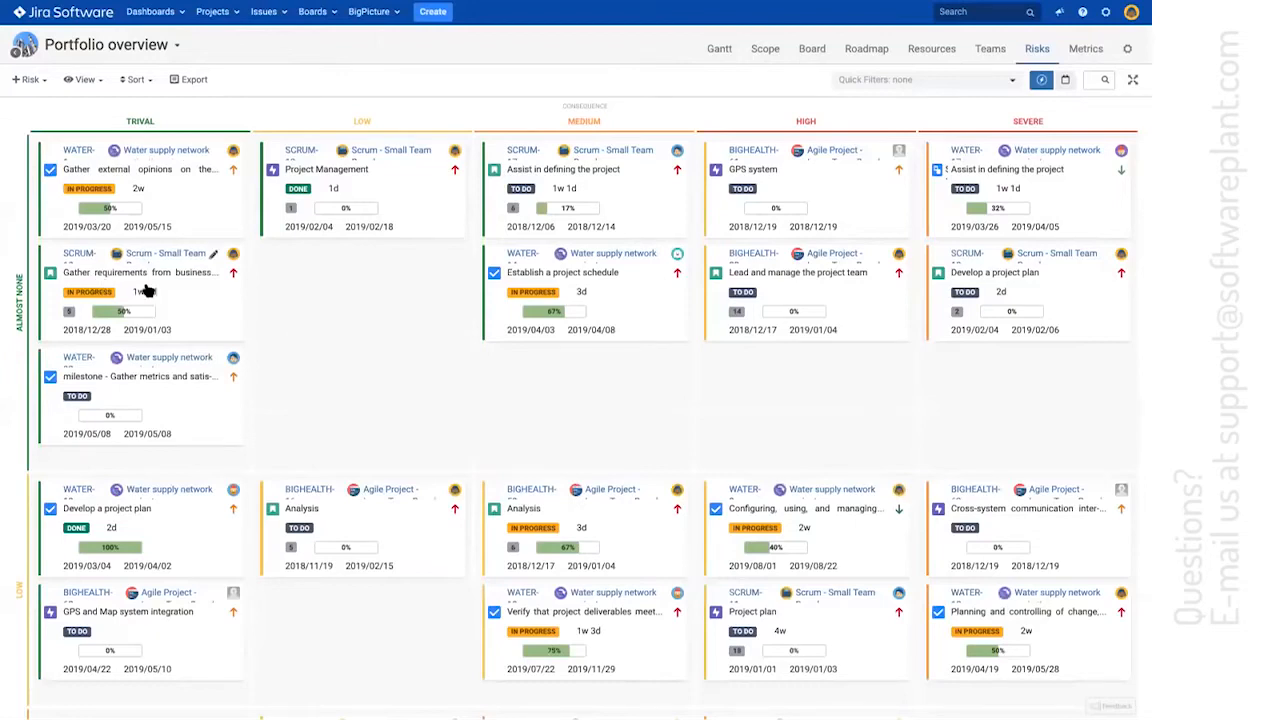
# Turn on coloured backgrounds for the risk cards and look over the whole matrix and the issue list beneath it
pyautogui.click(88, 79)
pyautogui.click(100, 120)
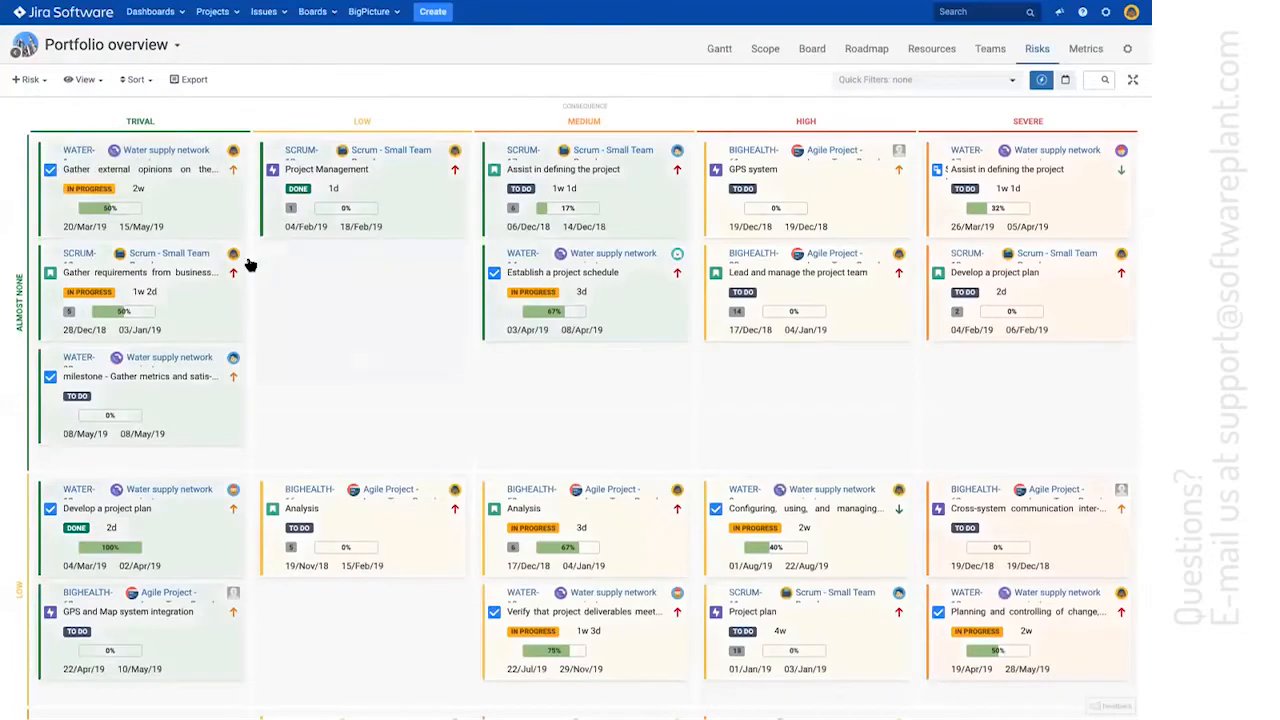
pyautogui.scroll(-10, 246, 263)
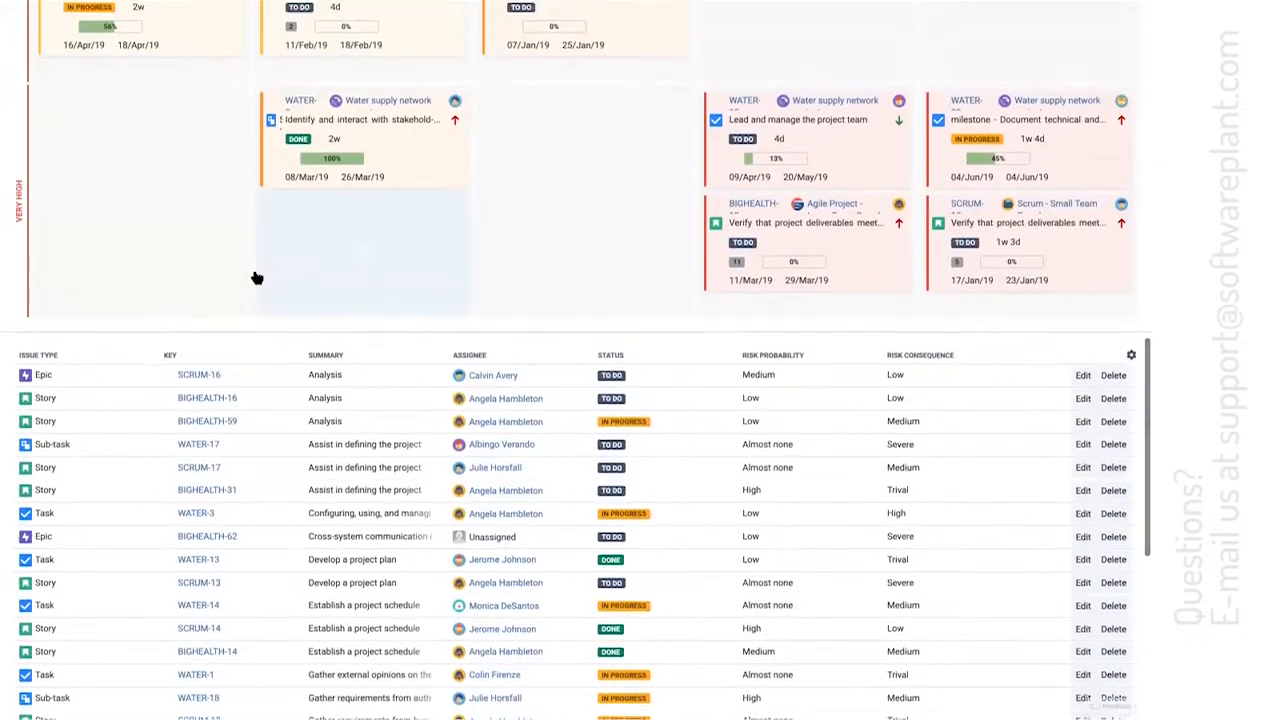
pyautogui.scroll(3, 256, 278)
pyautogui.scroll(10, 556, 315)
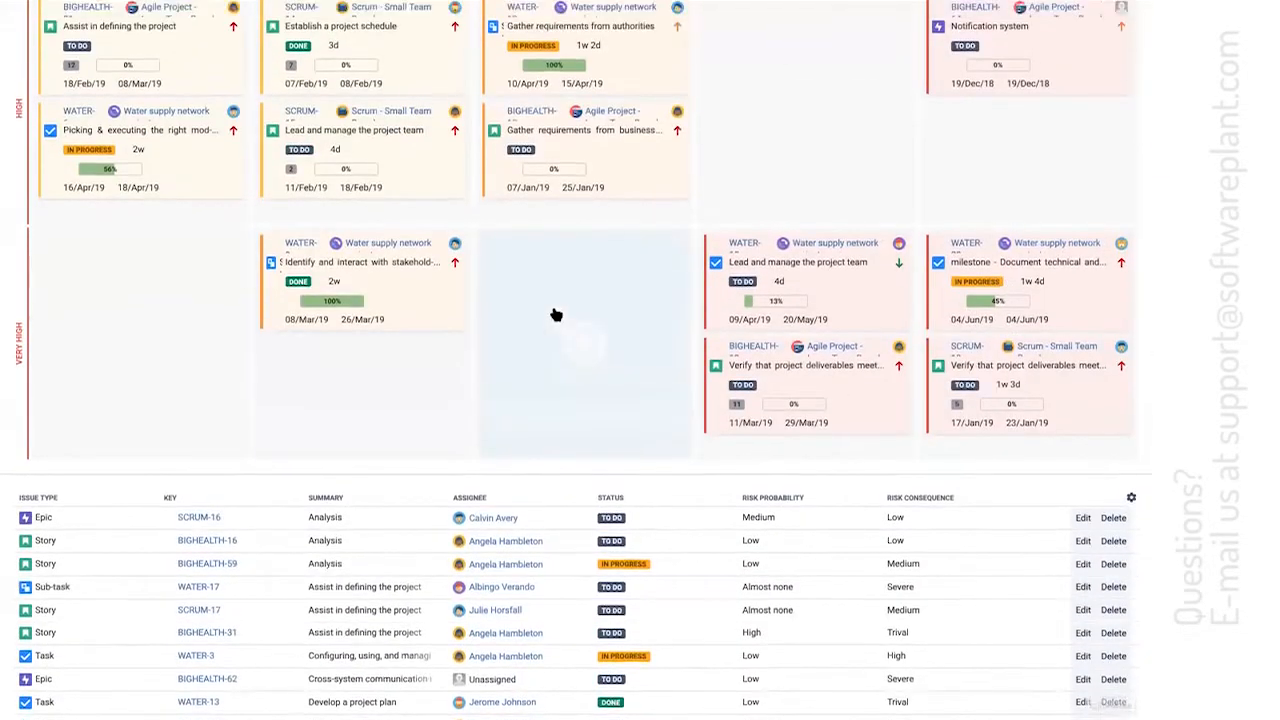
pyautogui.scroll(3, 282, 217)
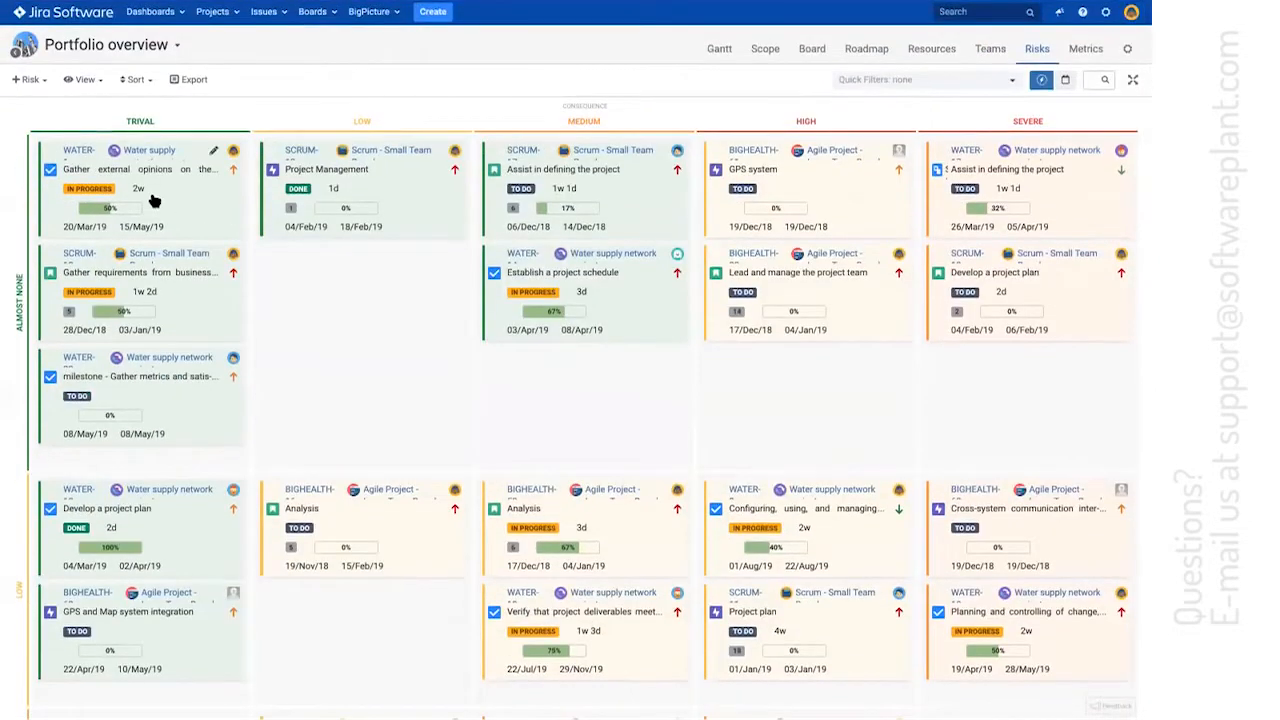
# Open the Risk card template in BigPicture administration and preview it with the data of issue SCRUM-7
pyautogui.click(372, 11)
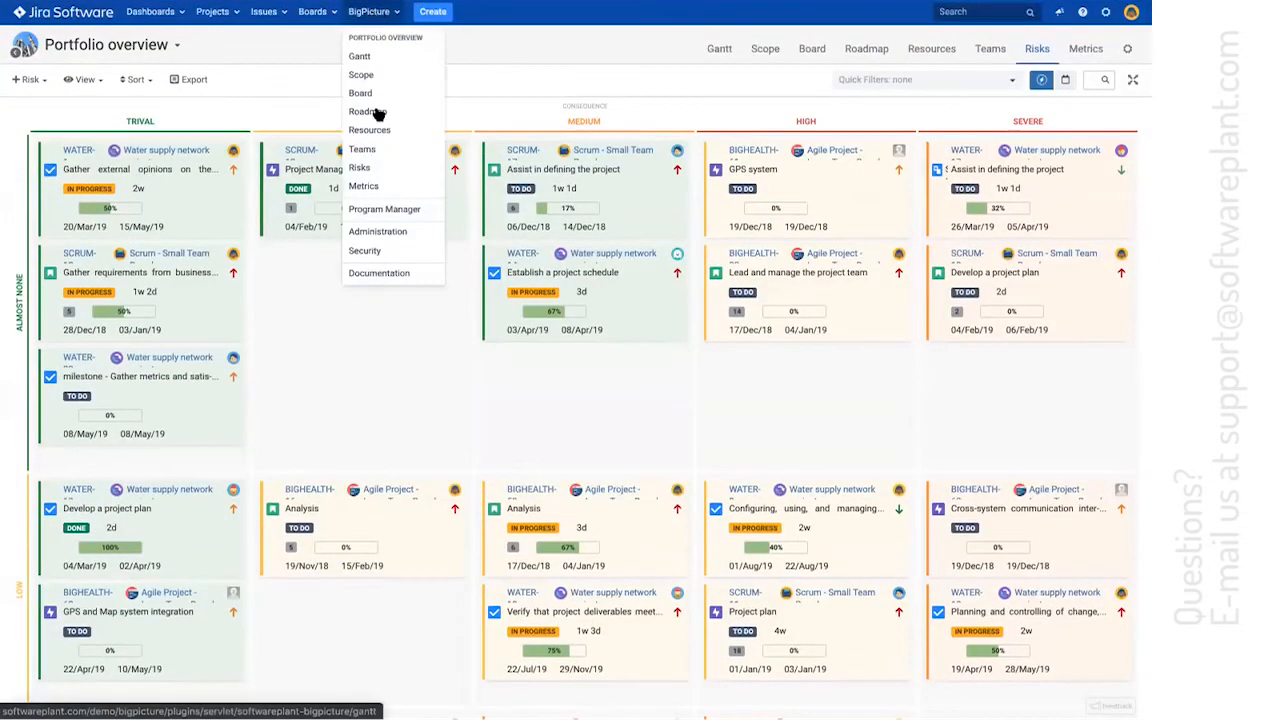
pyautogui.click(390, 232)
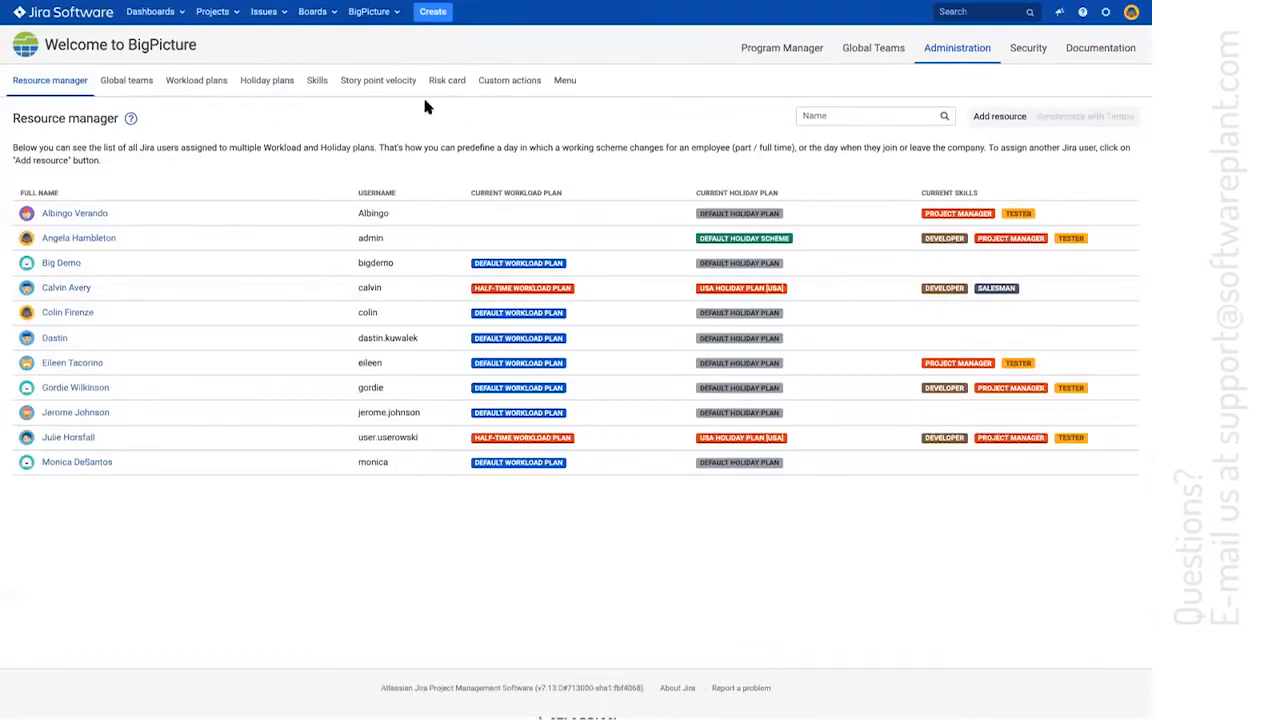
pyautogui.click(447, 82)
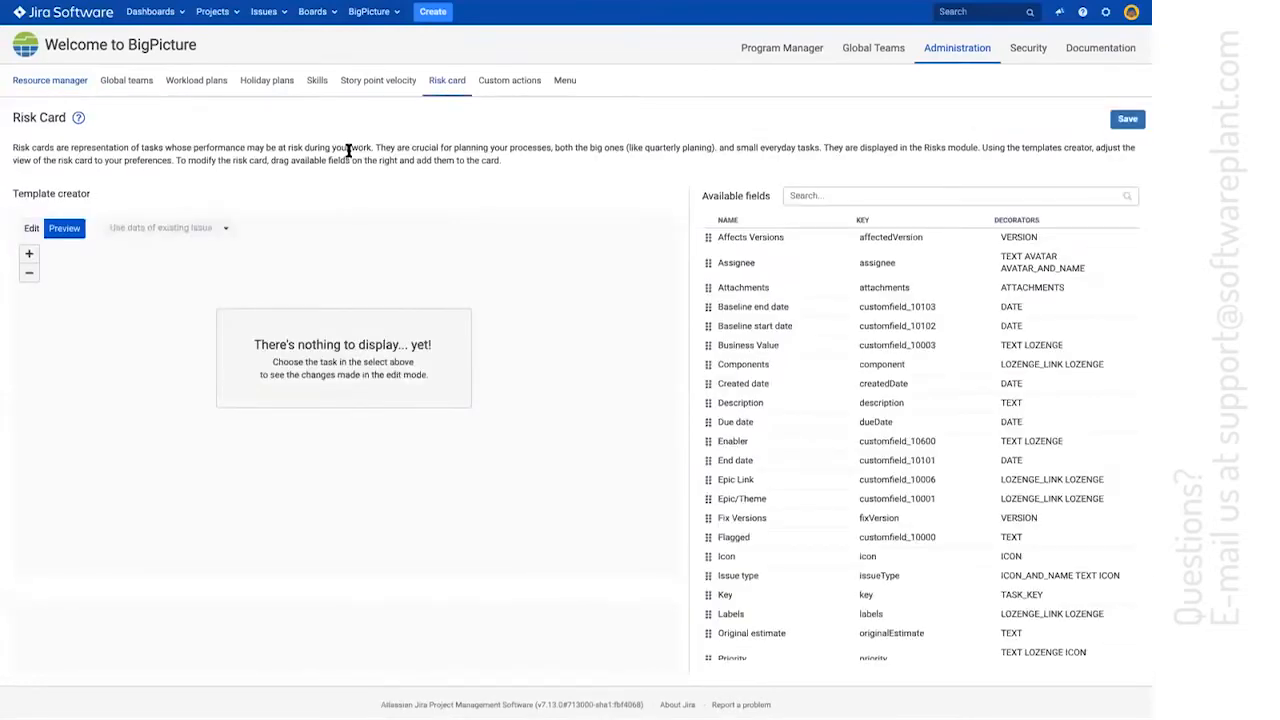
pyautogui.click(150, 228)
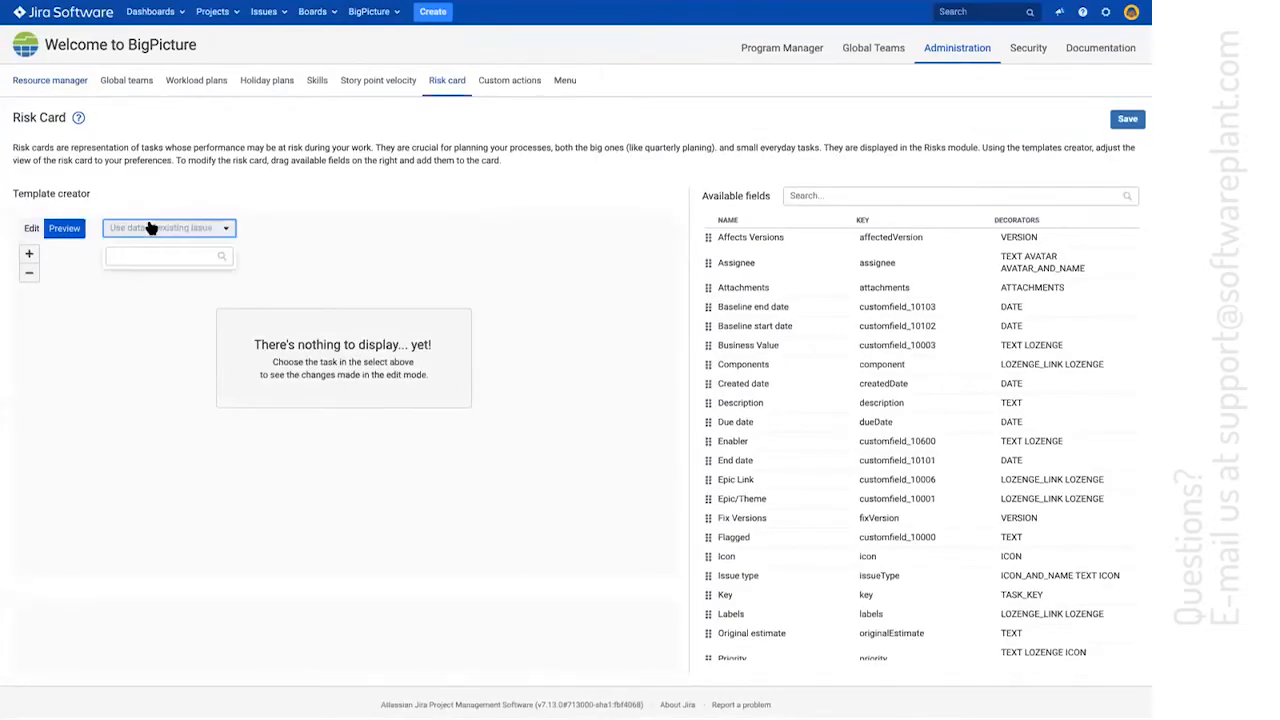
pyautogui.click(500, 276)
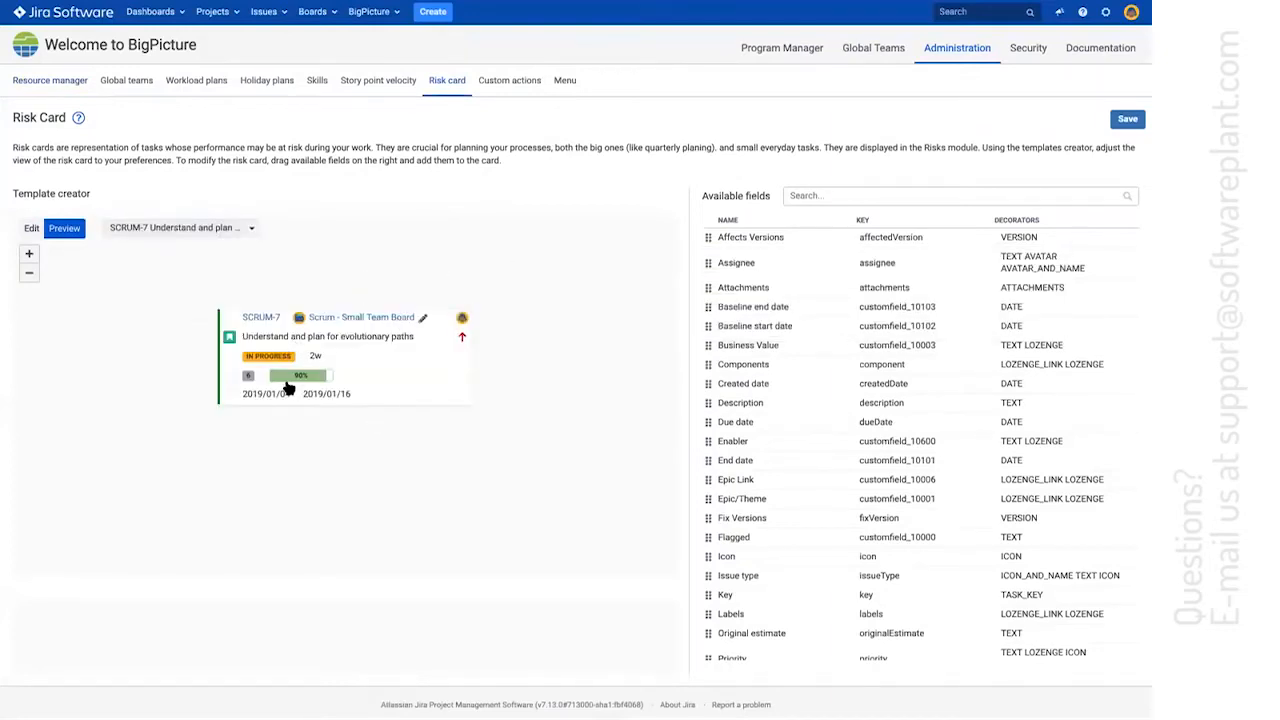
# Show the risk card template in edit mode and look through its available fields
pyautogui.click(33, 229)
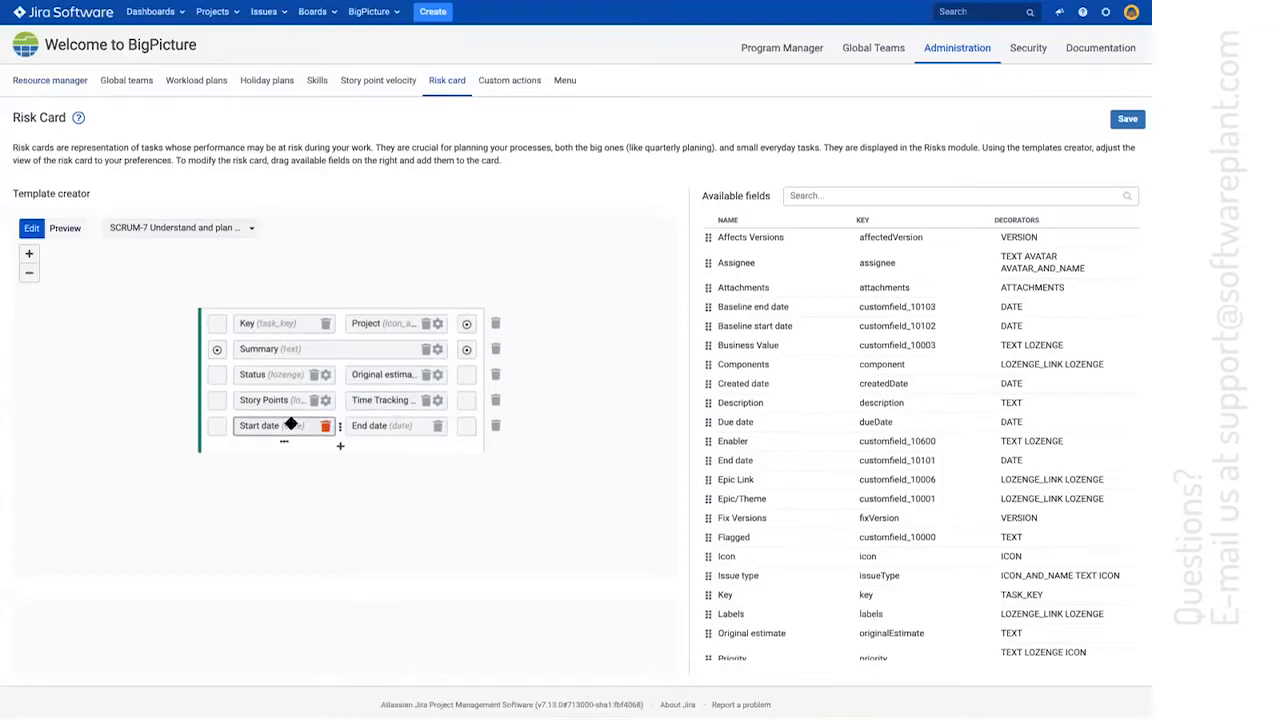
pyautogui.scroll(-5, 880, 420)
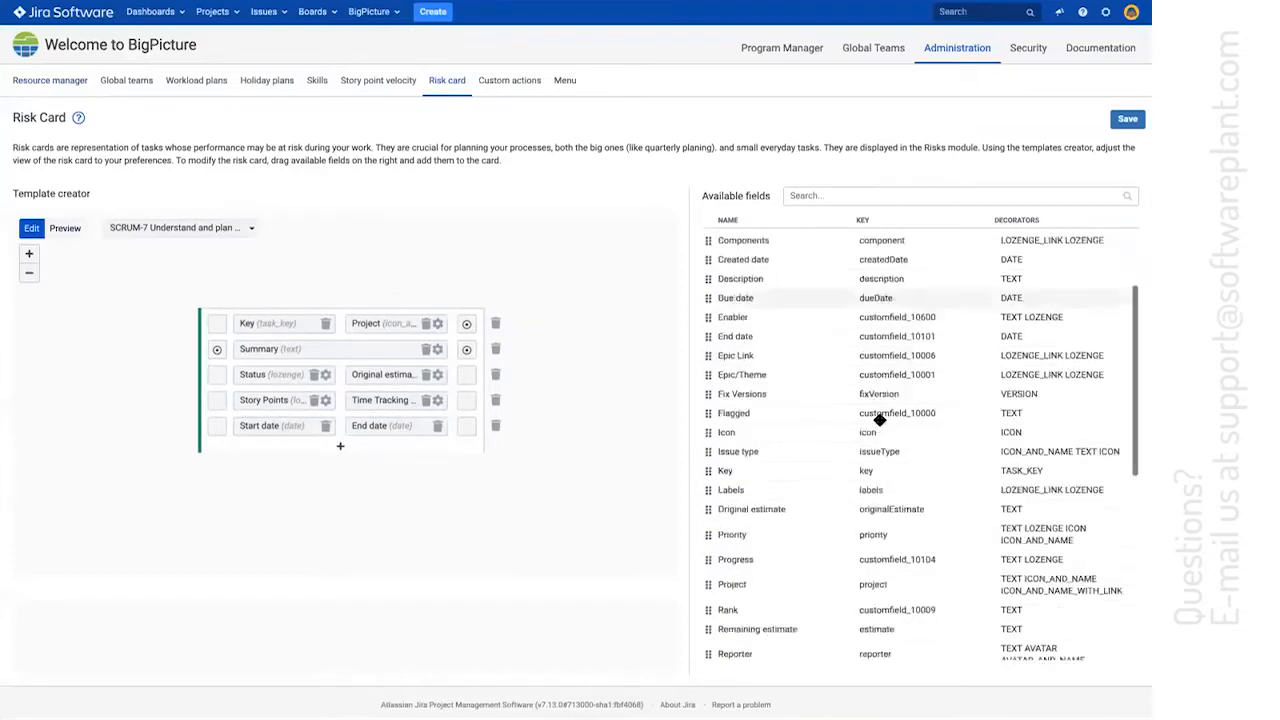
pyautogui.scroll(5, 879, 420)
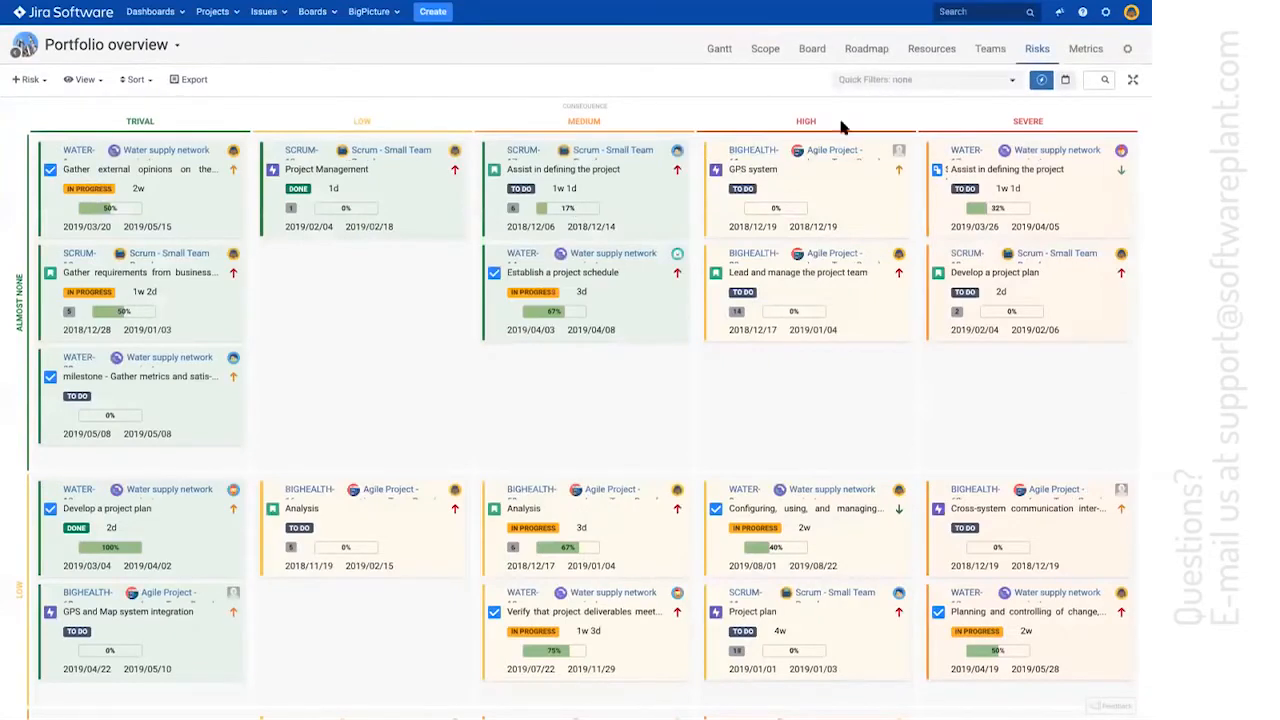
# Filter the portfolio's risk matrix with the My tasks quick filter, review the remaining risk cards, and clear the filter
pyautogui.click(894, 86)
pyautogui.click(860, 130)
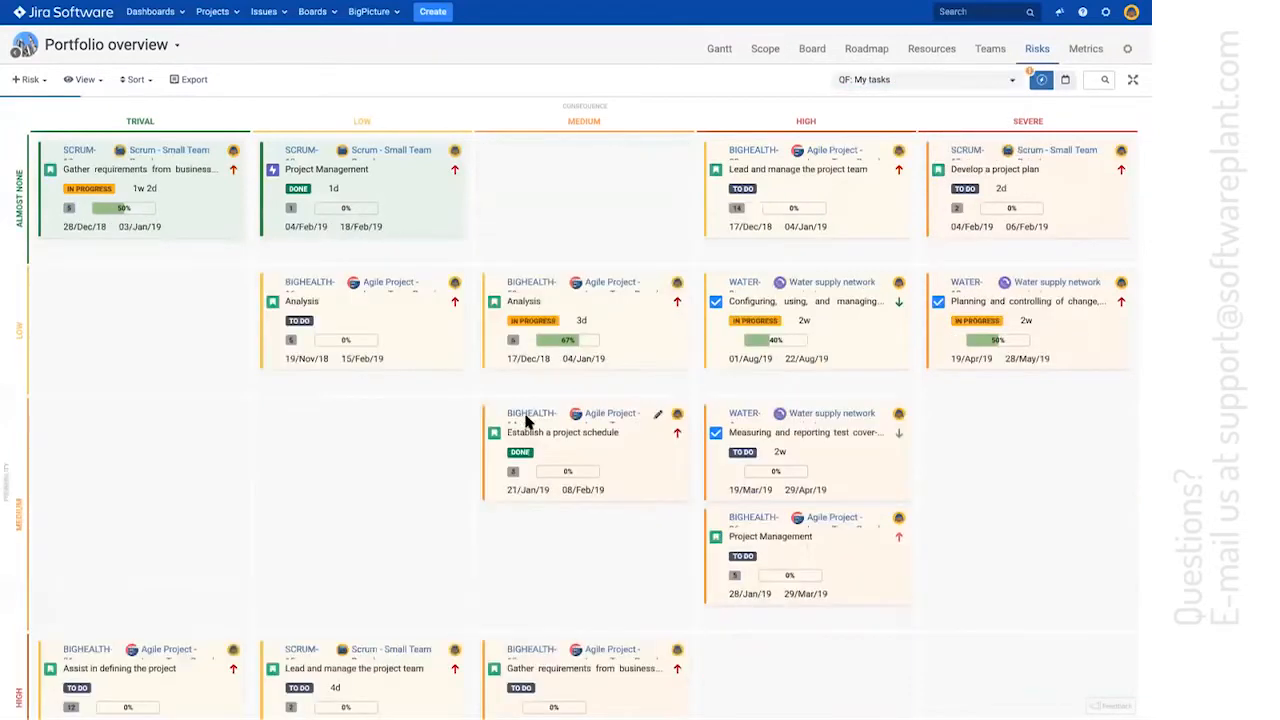
pyautogui.scroll(-5, 527, 418)
pyautogui.scroll(5, 529, 418)
pyautogui.scroll(-1, 540, 408)
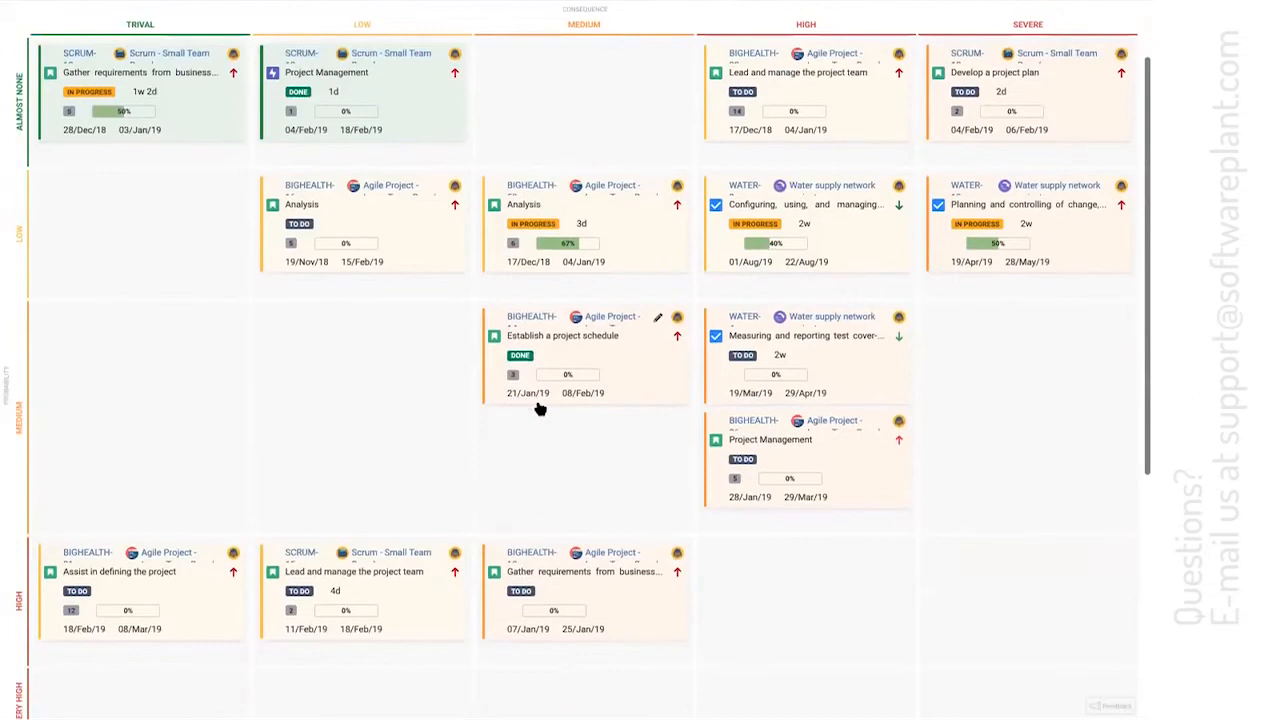
pyautogui.scroll(1, 540, 408)
pyautogui.click(929, 79)
pyautogui.click(903, 129)
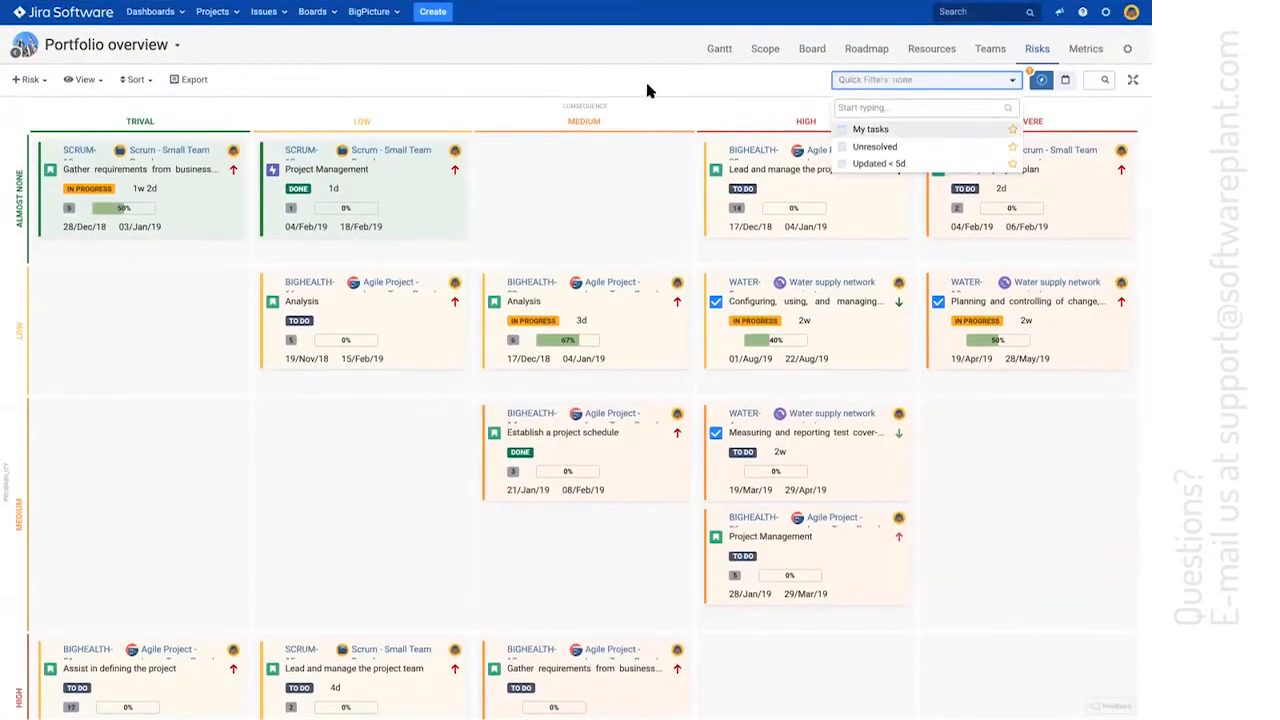
# Show all portfolio risks in the matrix again and switch the cards to compact mode
pyautogui.click(647, 90)
pyautogui.click(1041, 80)
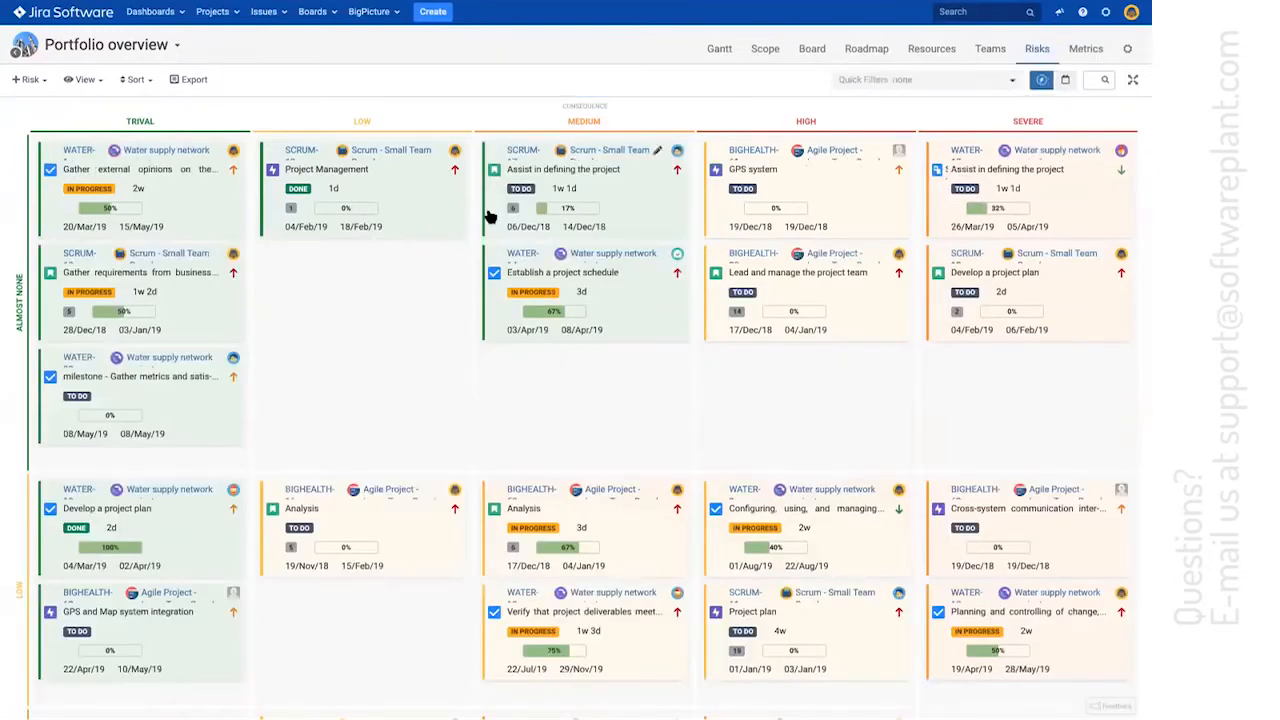
pyautogui.scroll(-3, 300, 365)
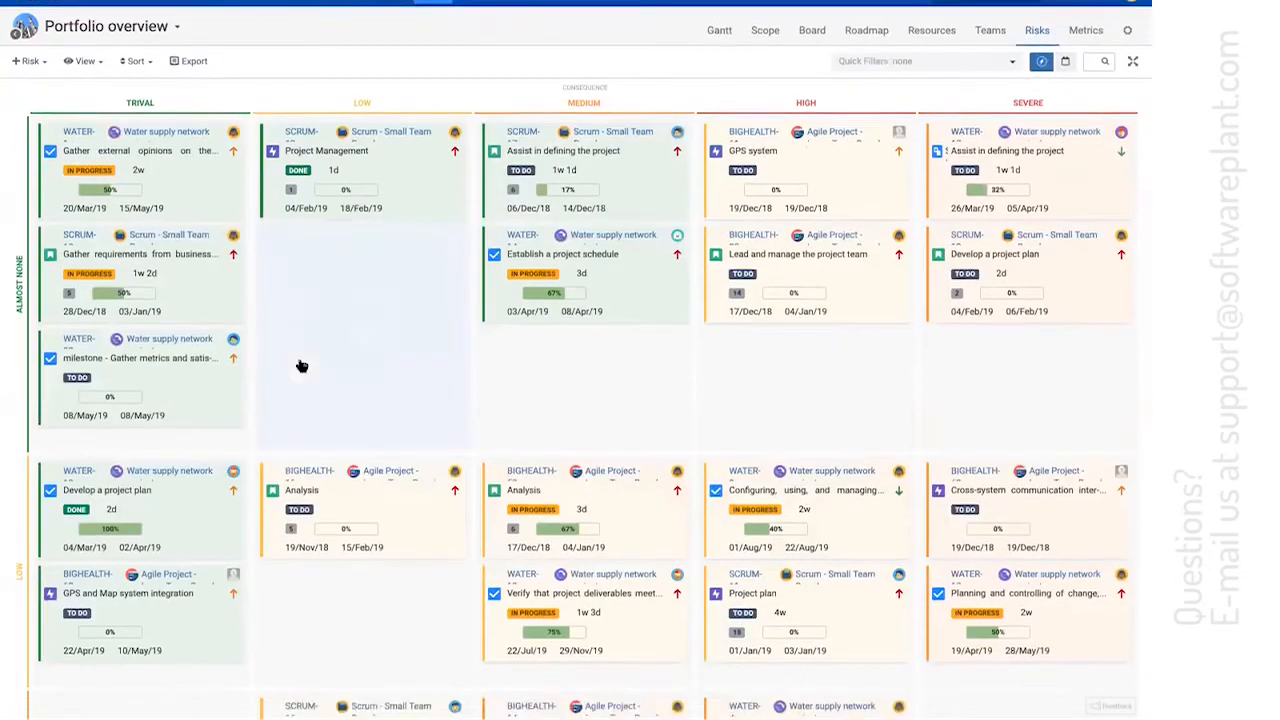
pyautogui.scroll(3, 300, 365)
pyautogui.click(82, 80)
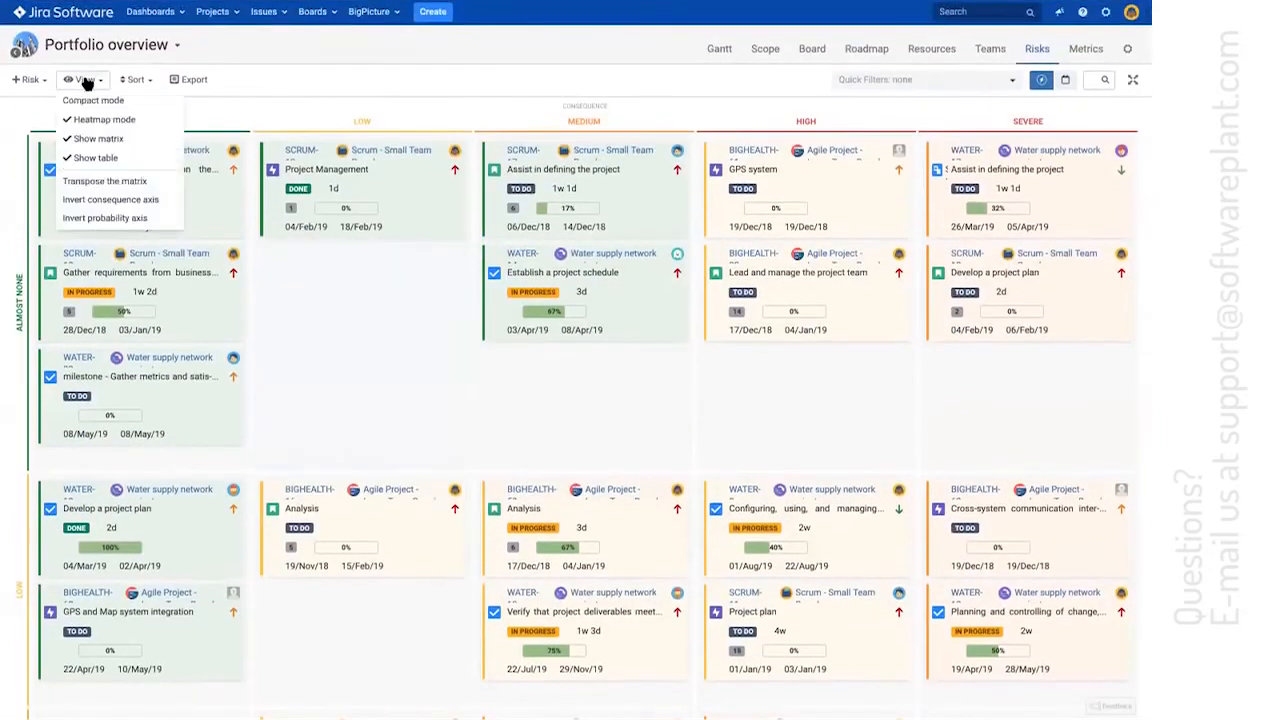
pyautogui.click(95, 103)
# Look over the compact risk matrix and the issue table beneath it, including the risk probability and risk consequence columns
pyautogui.scroll(-5, 366, 322)
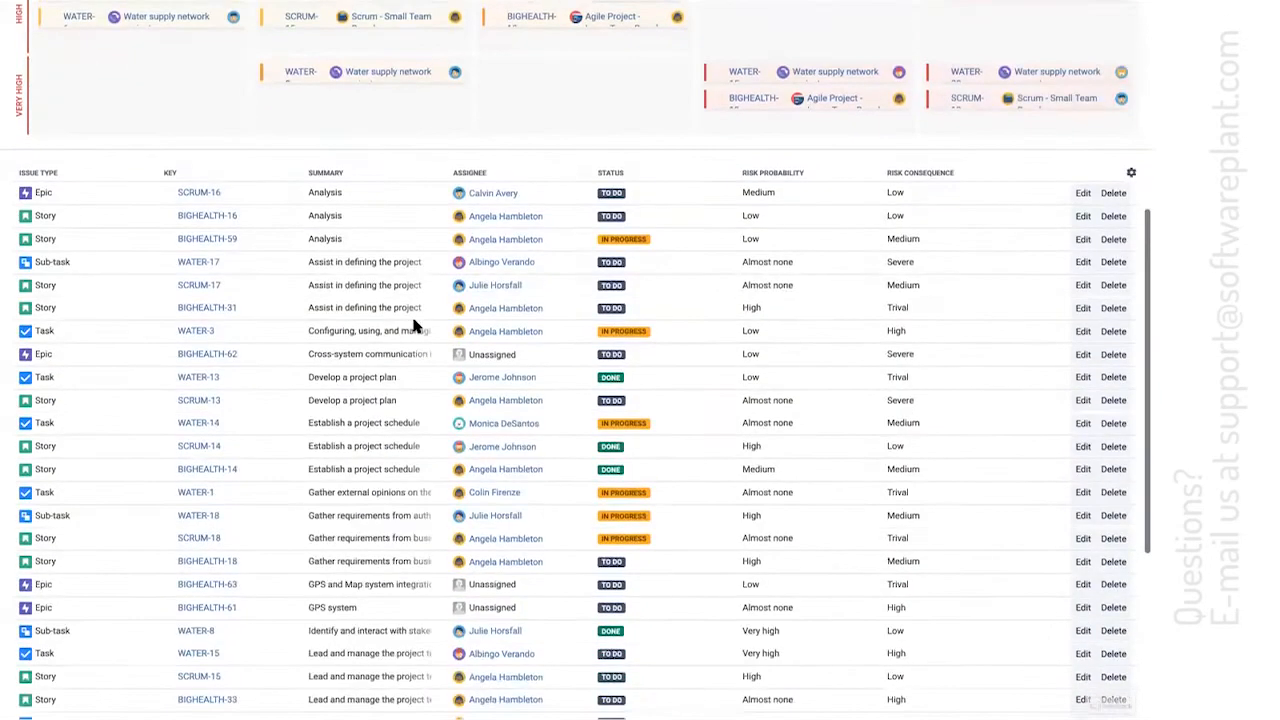
pyautogui.scroll(-2, 415, 325)
pyautogui.scroll(2, 415, 325)
pyautogui.scroll(-1, 415, 325)
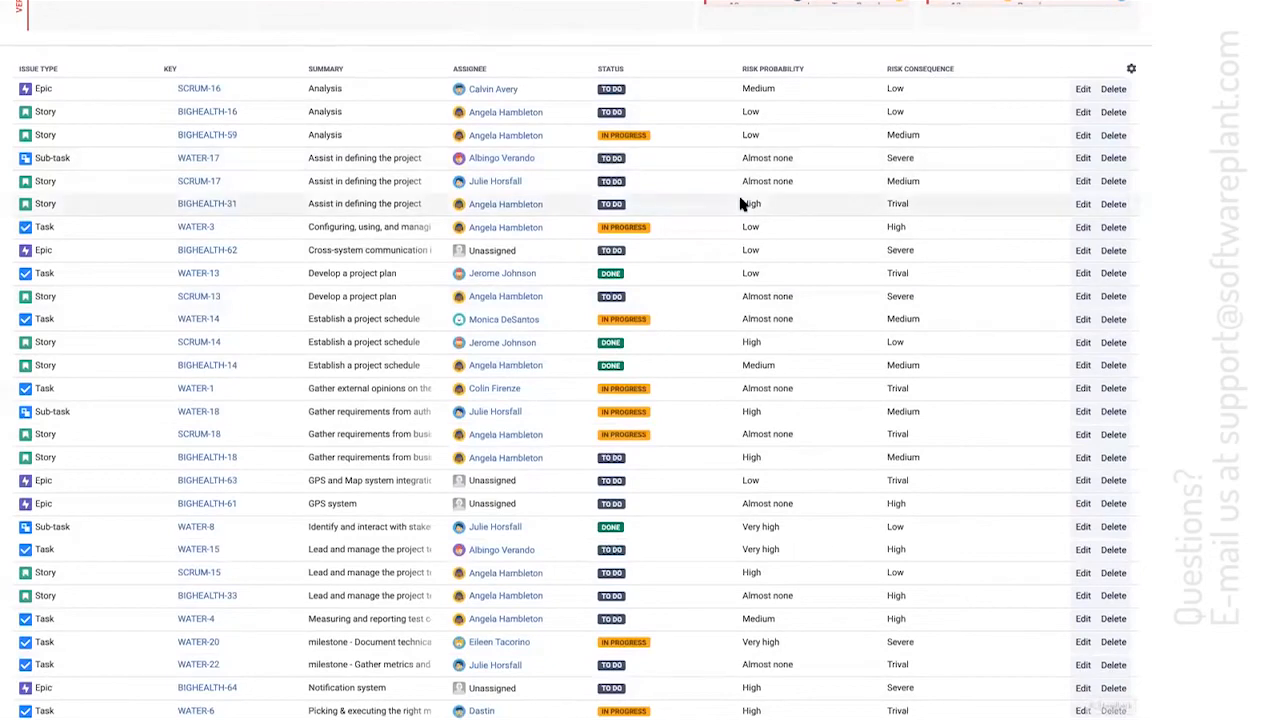
pyautogui.scroll(5, 742, 201)
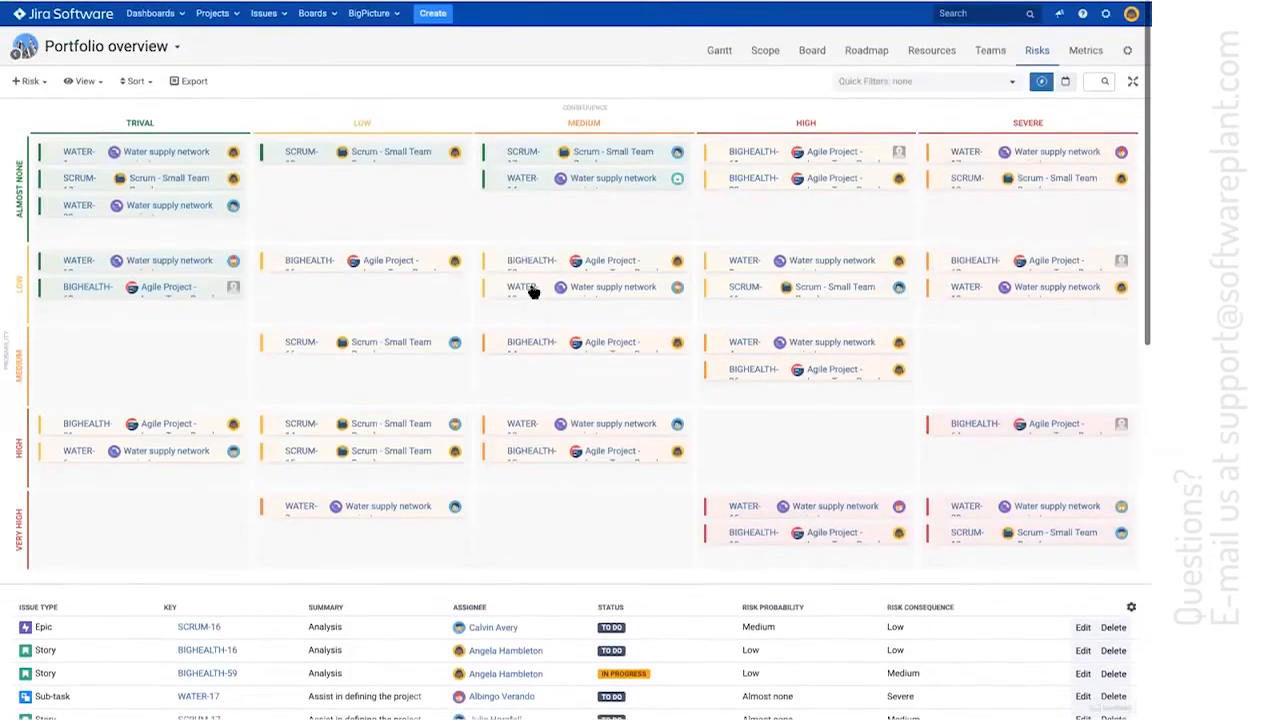
# Add a Created date column to the issue table beneath the risk matrix
pyautogui.scroll(-3, 532, 290)
pyautogui.scroll(-2, 533, 290)
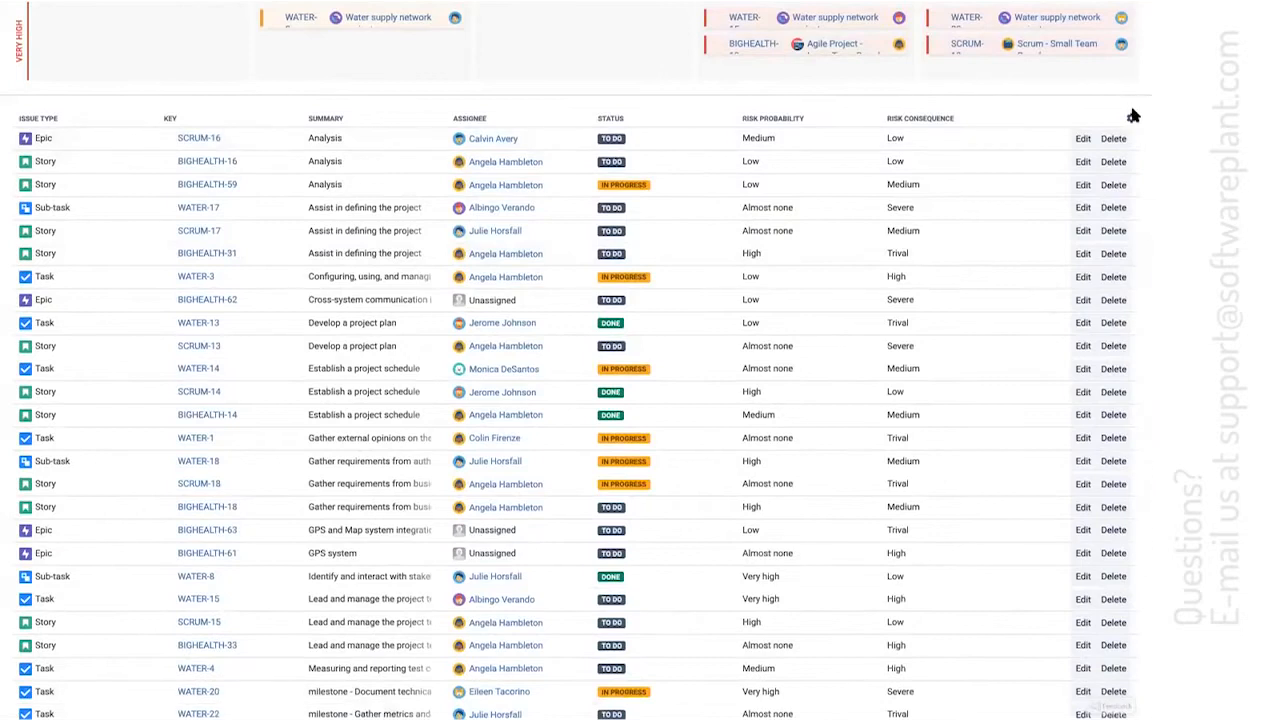
pyautogui.click(1131, 118)
pyautogui.click(1011, 288)
pyautogui.write('creat')
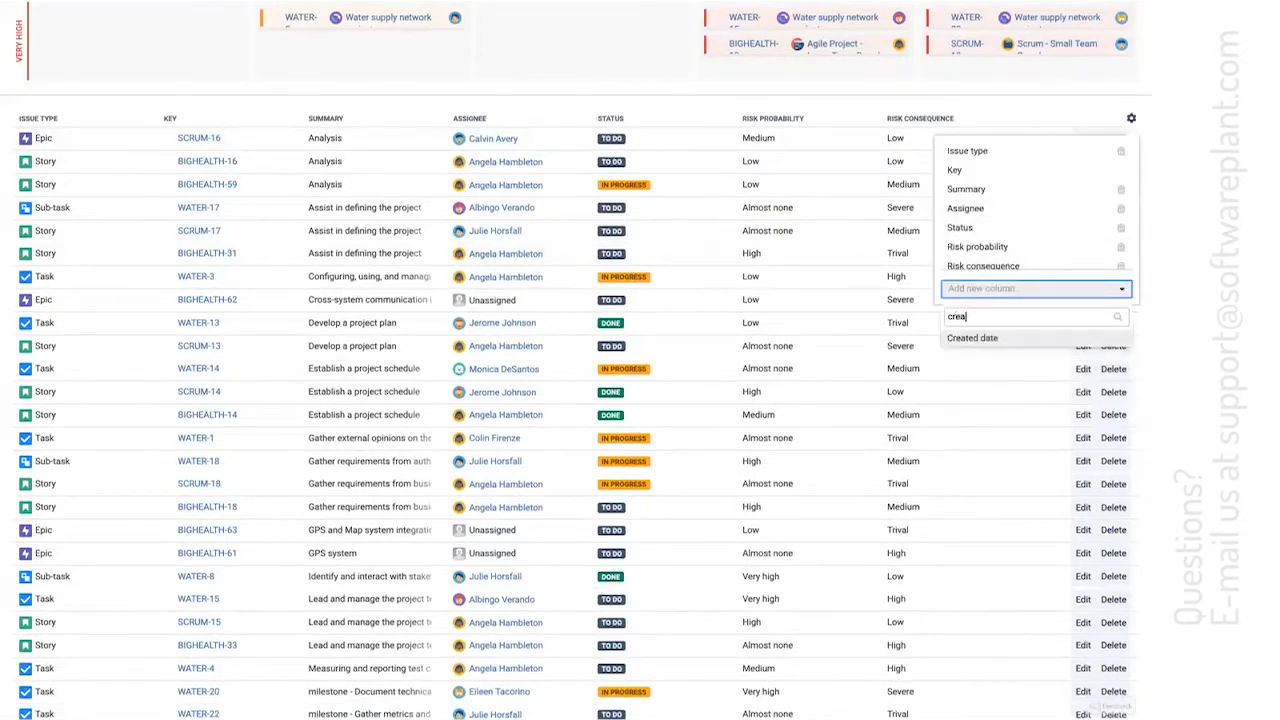
pyautogui.press('Return')
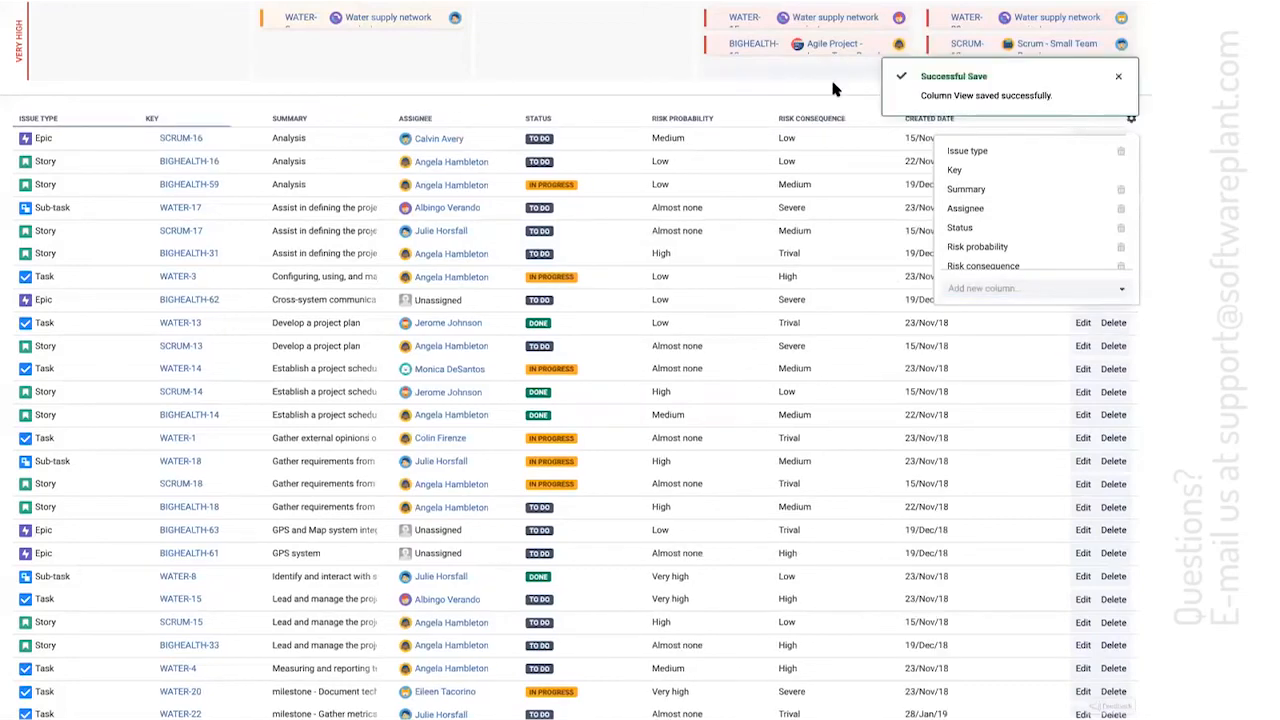
# Add a Reporter column to the issue table and close the column settings
pyautogui.click(1021, 292)
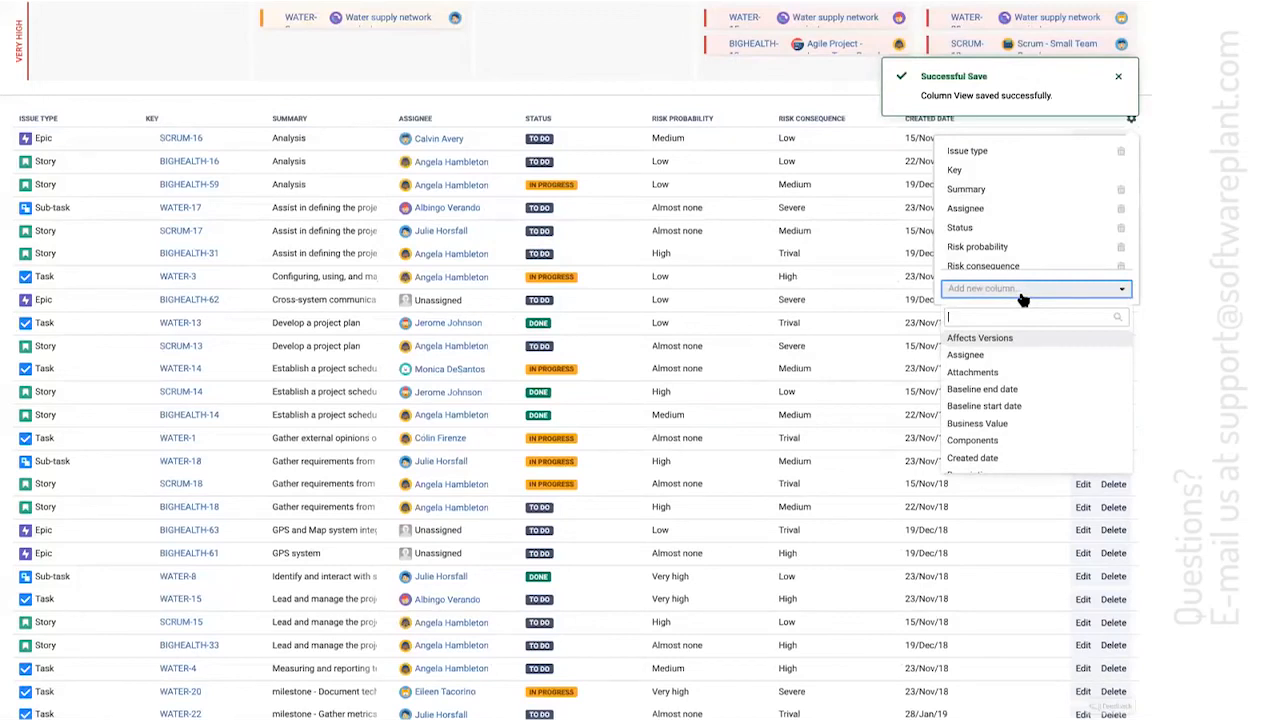
pyautogui.write('repo')
pyautogui.press('Return')
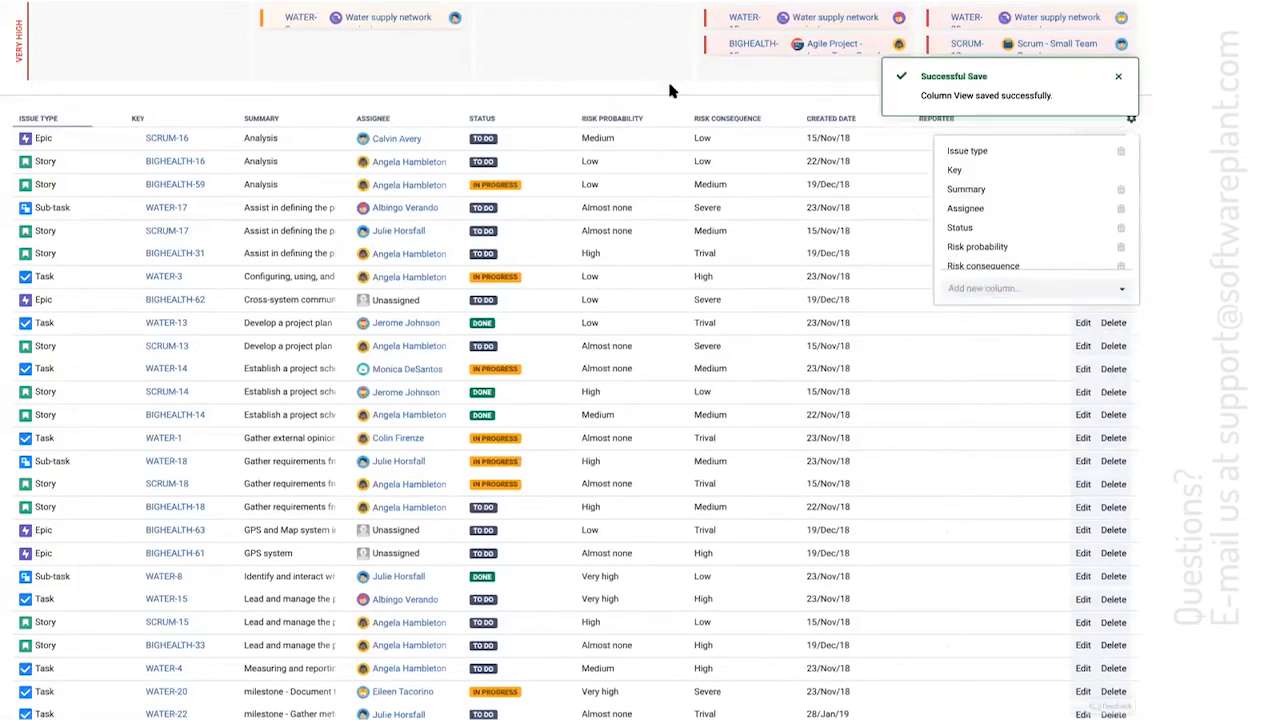
pyautogui.click(1118, 157)
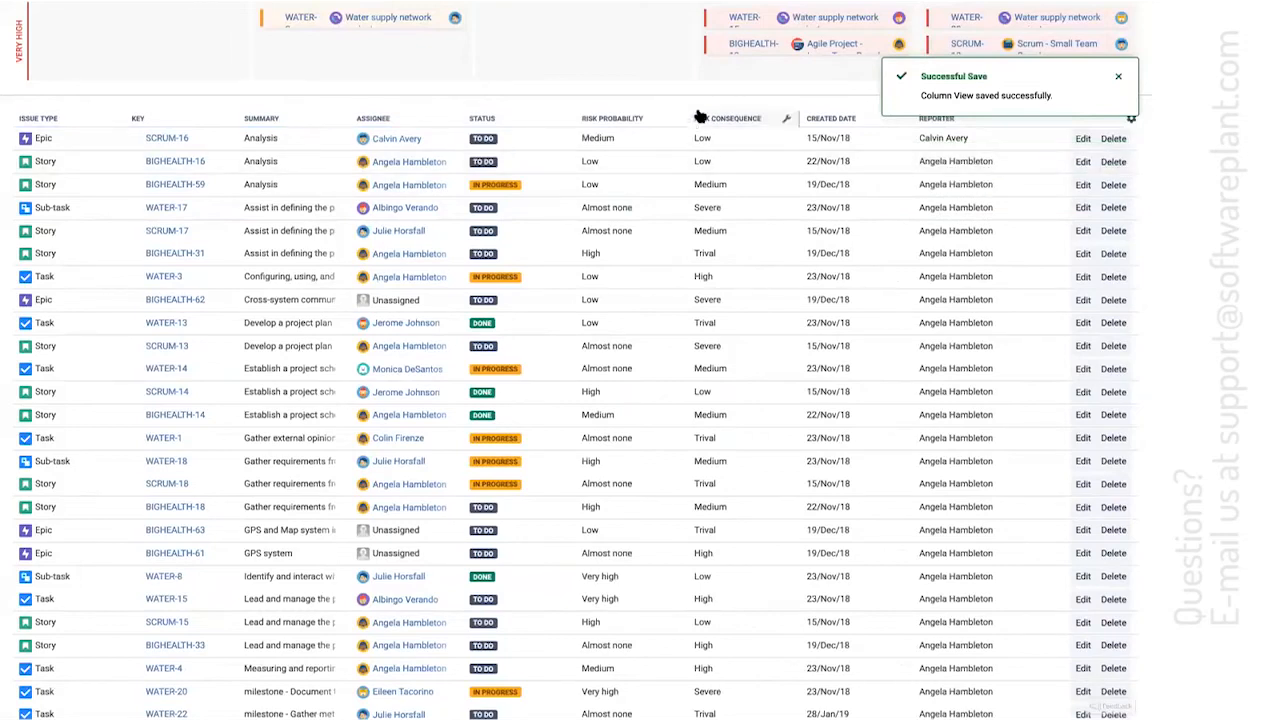
# Edit task WATER-13 in the issue table, assign it to the Big Demo account, and save the row
pyautogui.scroll(-3, 540, 361)
pyautogui.scroll(3, 540, 360)
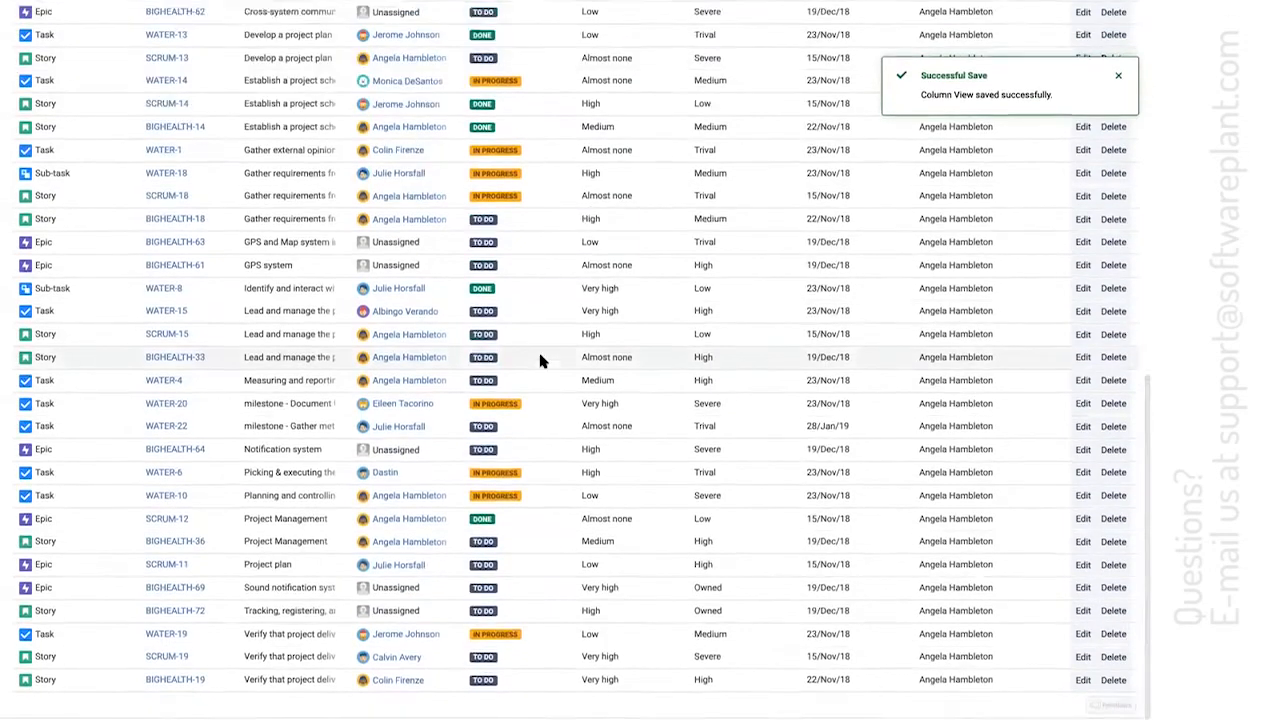
pyautogui.click(1082, 354)
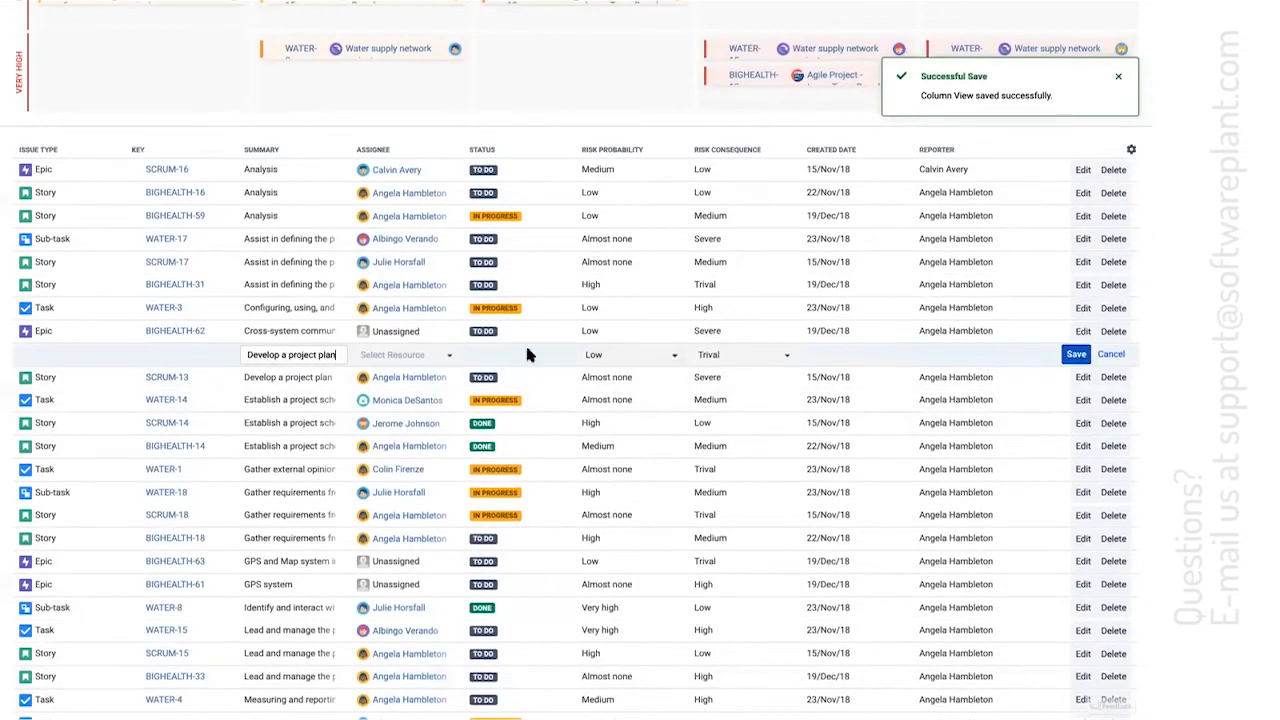
pyautogui.click(434, 358)
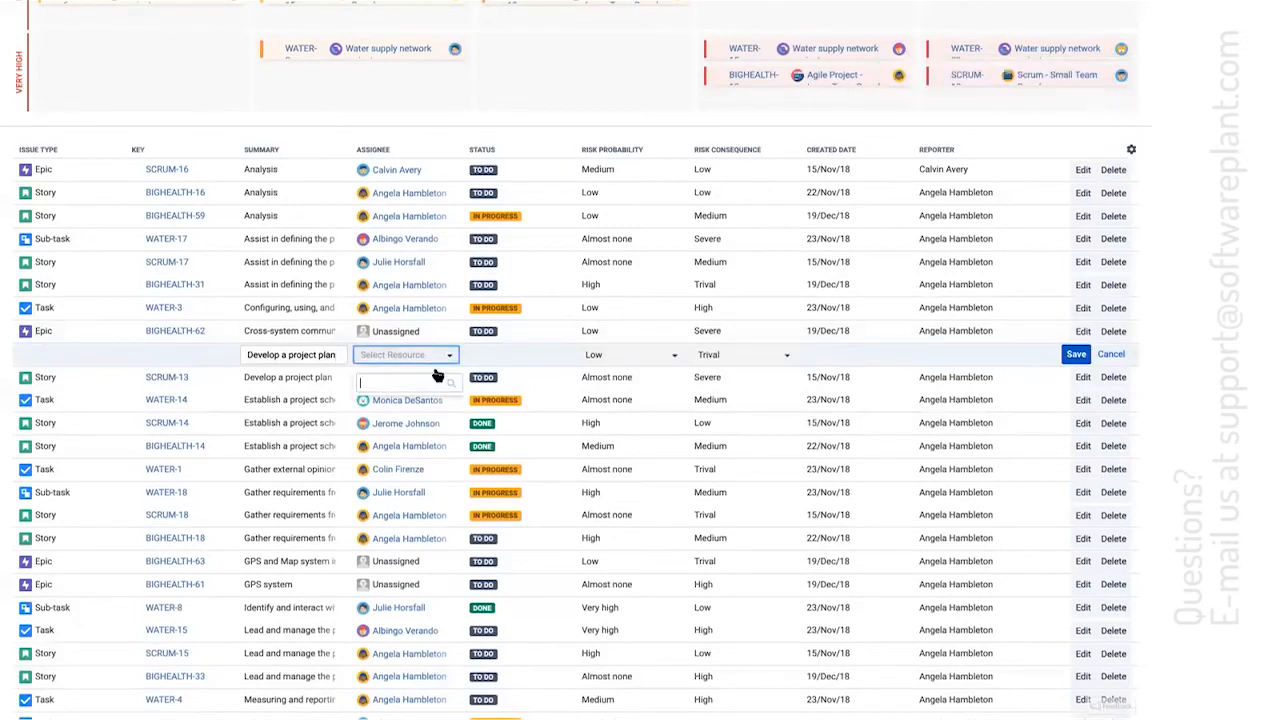
pyautogui.write('ig')
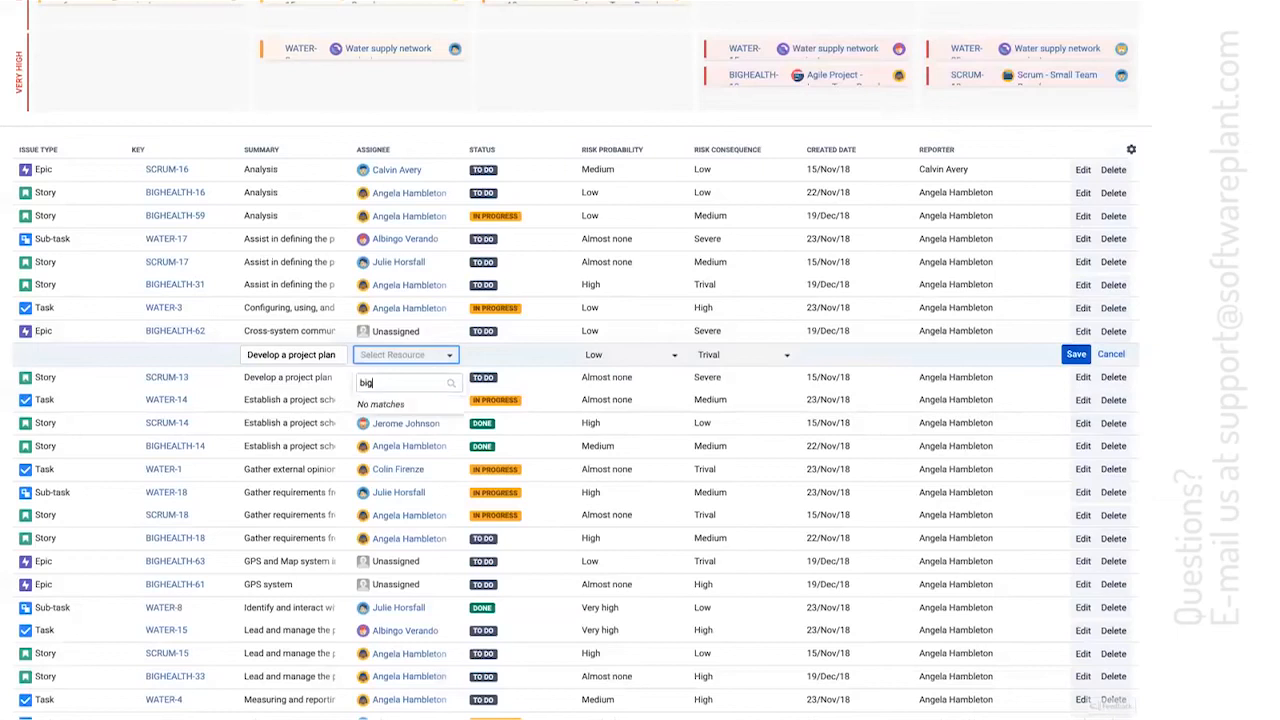
pyautogui.click(395, 404)
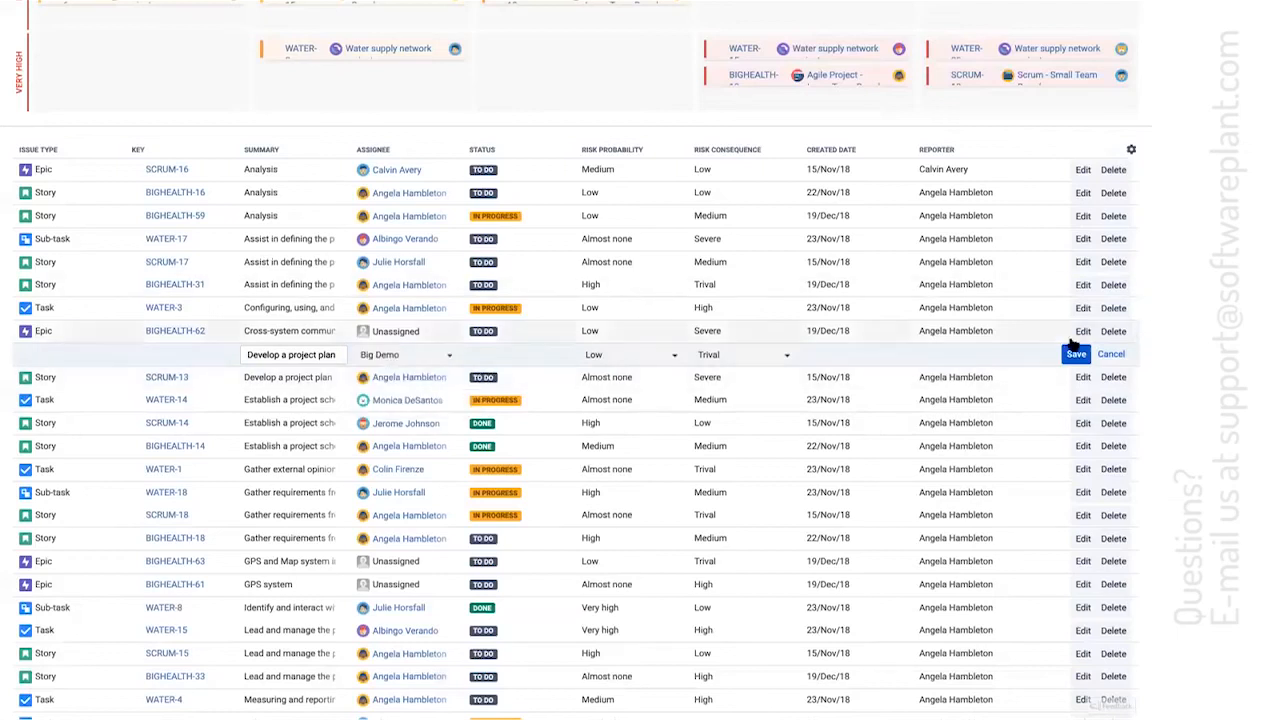
pyautogui.click(1075, 355)
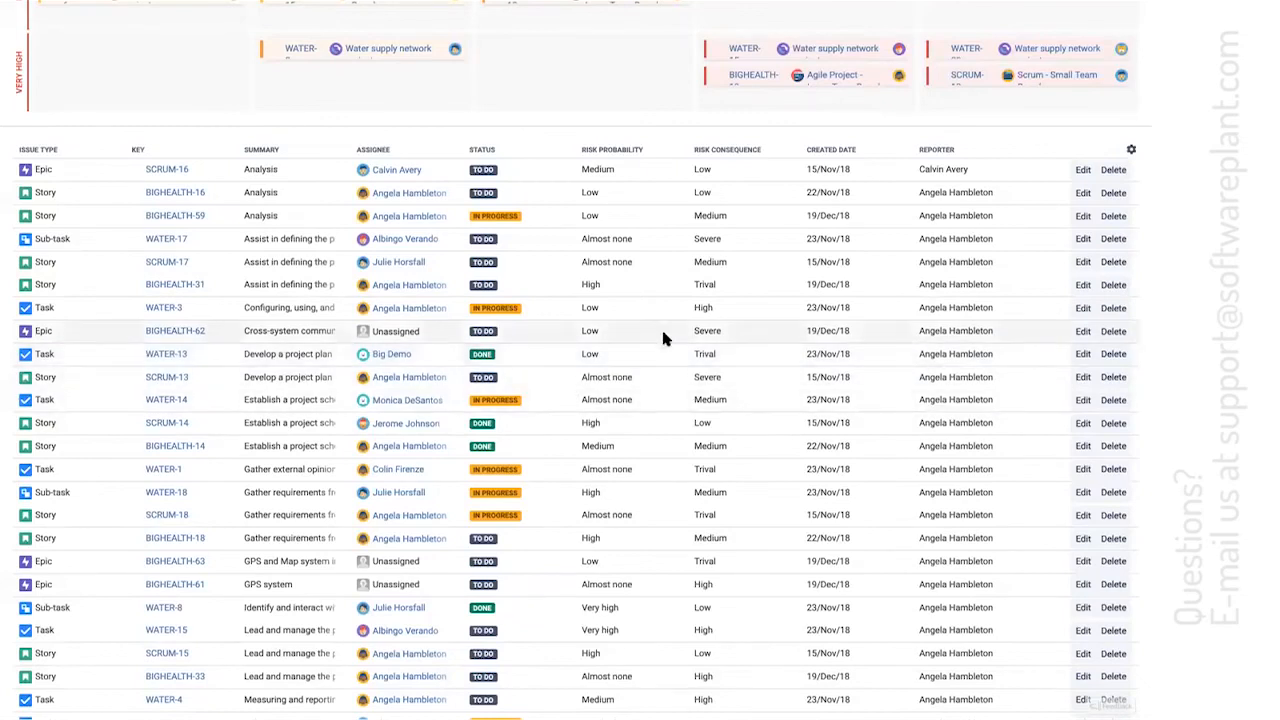
pyautogui.scroll(5, 662, 333)
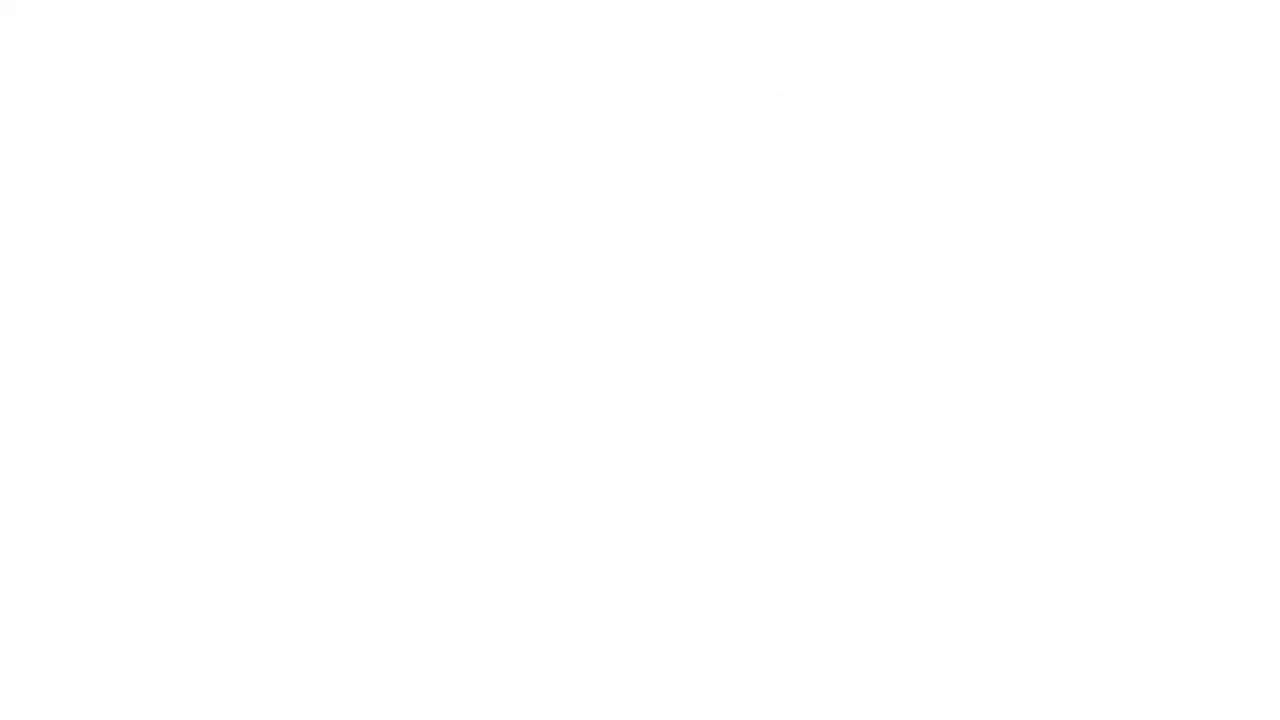
# Rename the BIGHEALTH-59 risk card to "Do be brave" directly on the matrix
pyautogui.click(617, 405)
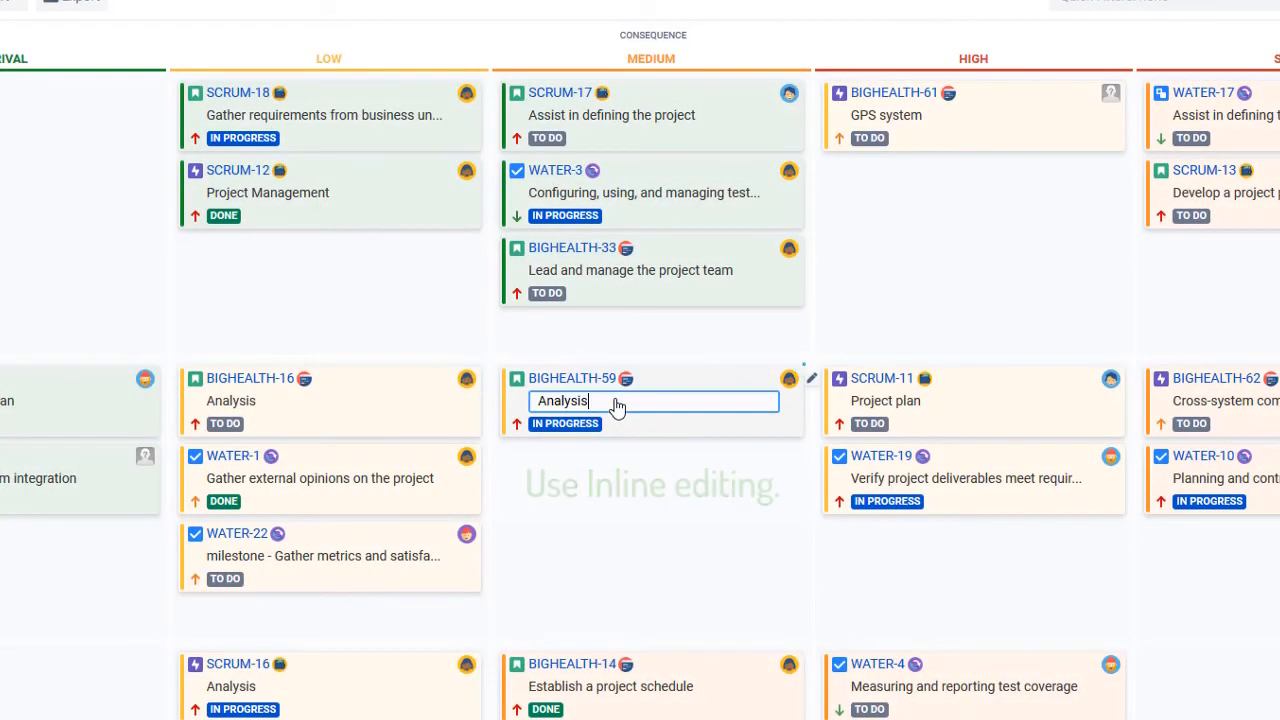
pyautogui.doubleClick(624, 412)
pyautogui.write('Do')
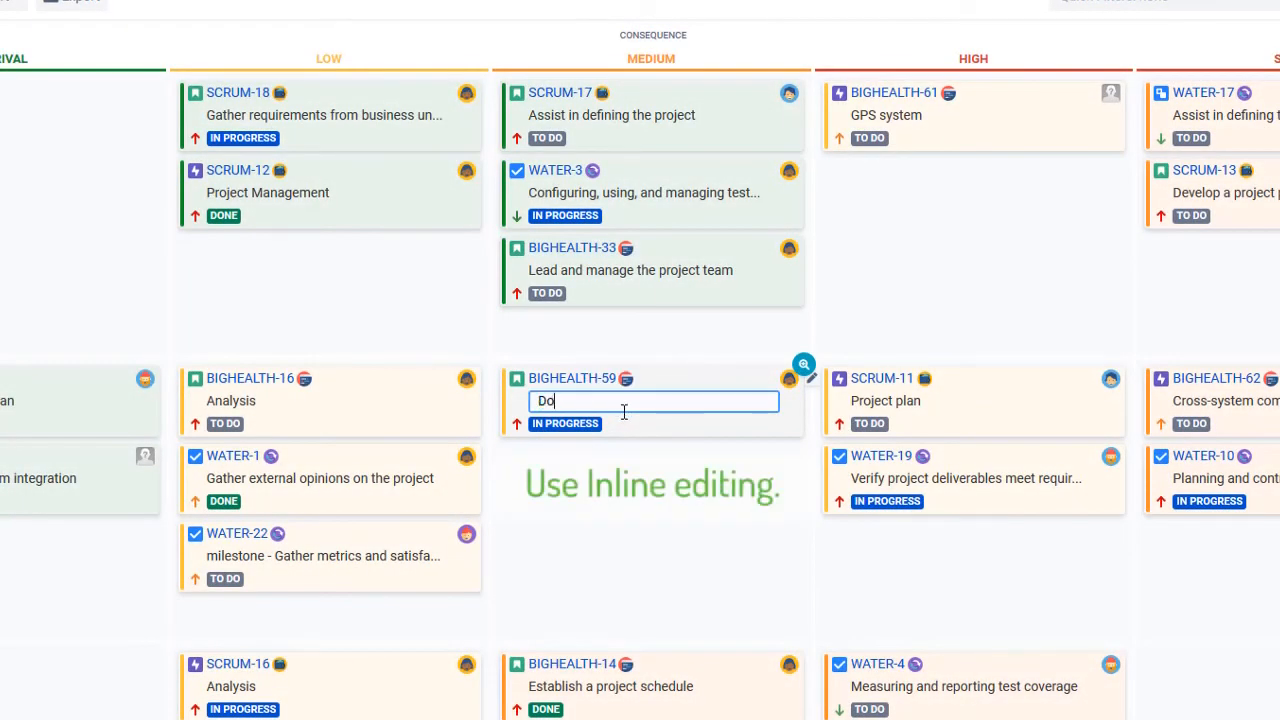
pyautogui.press('Return')
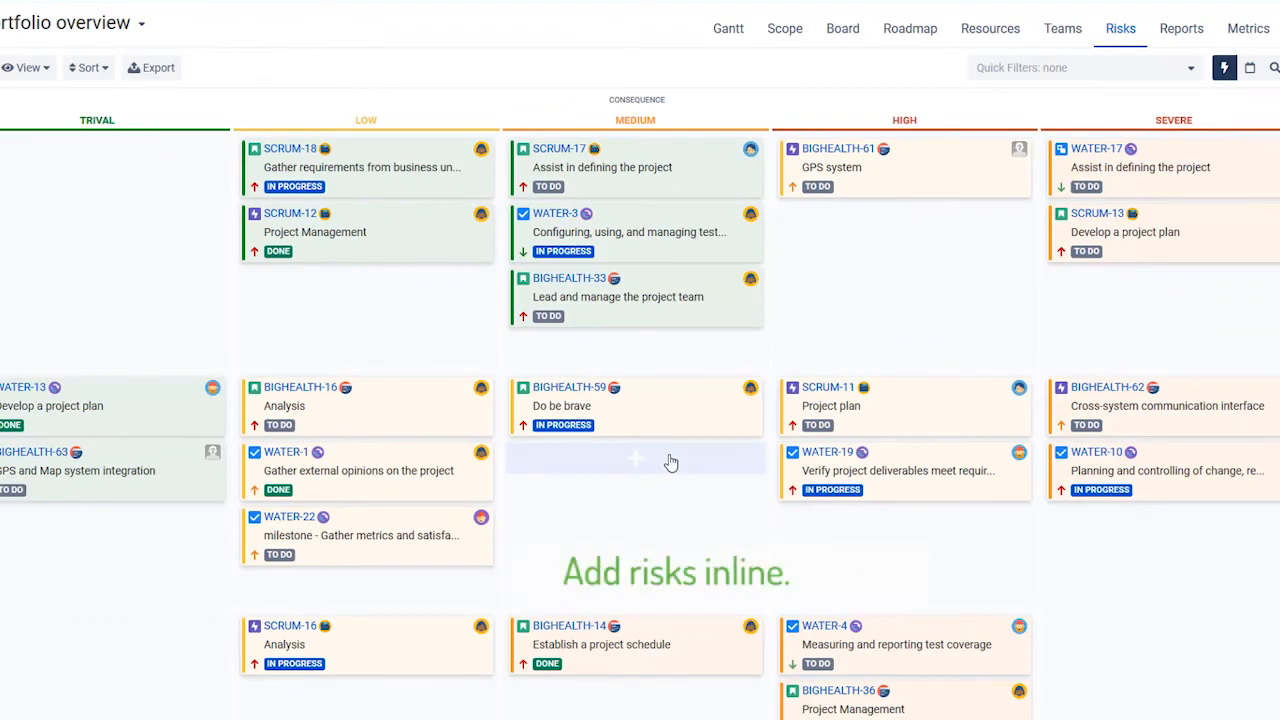
pyautogui.click(671, 463)
pyautogui.click(617, 508)
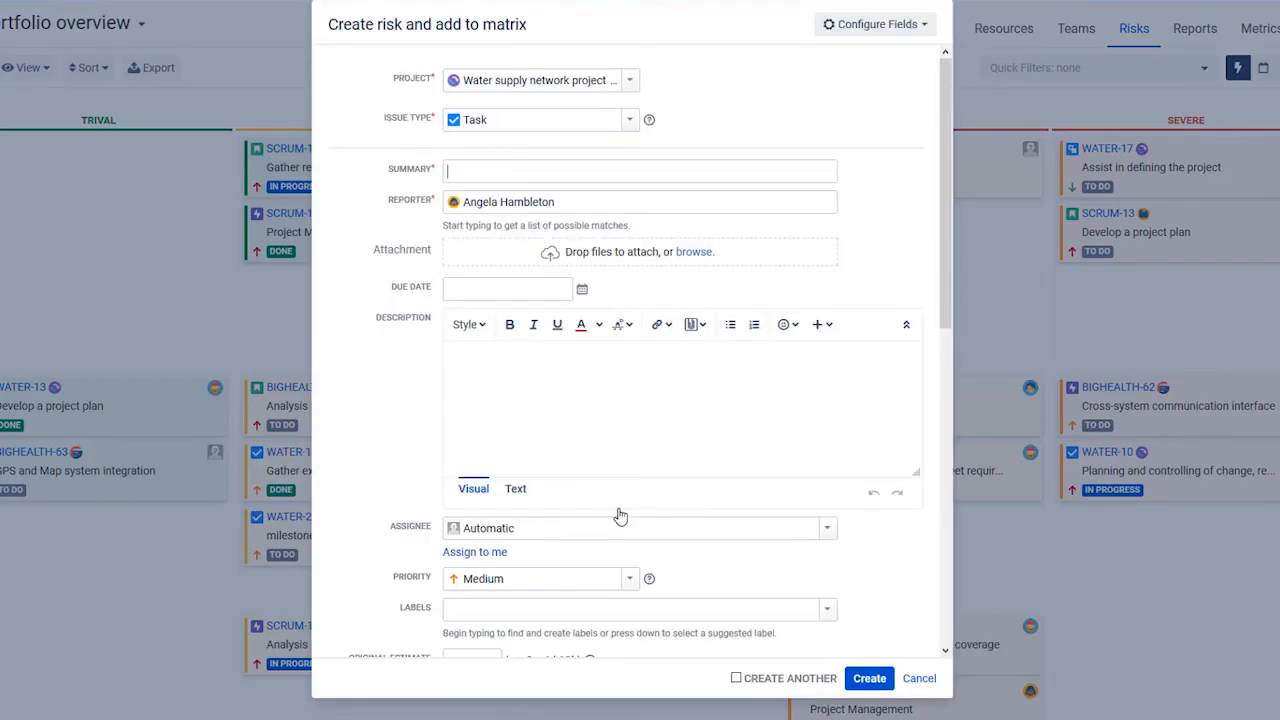
pyautogui.click(918, 680)
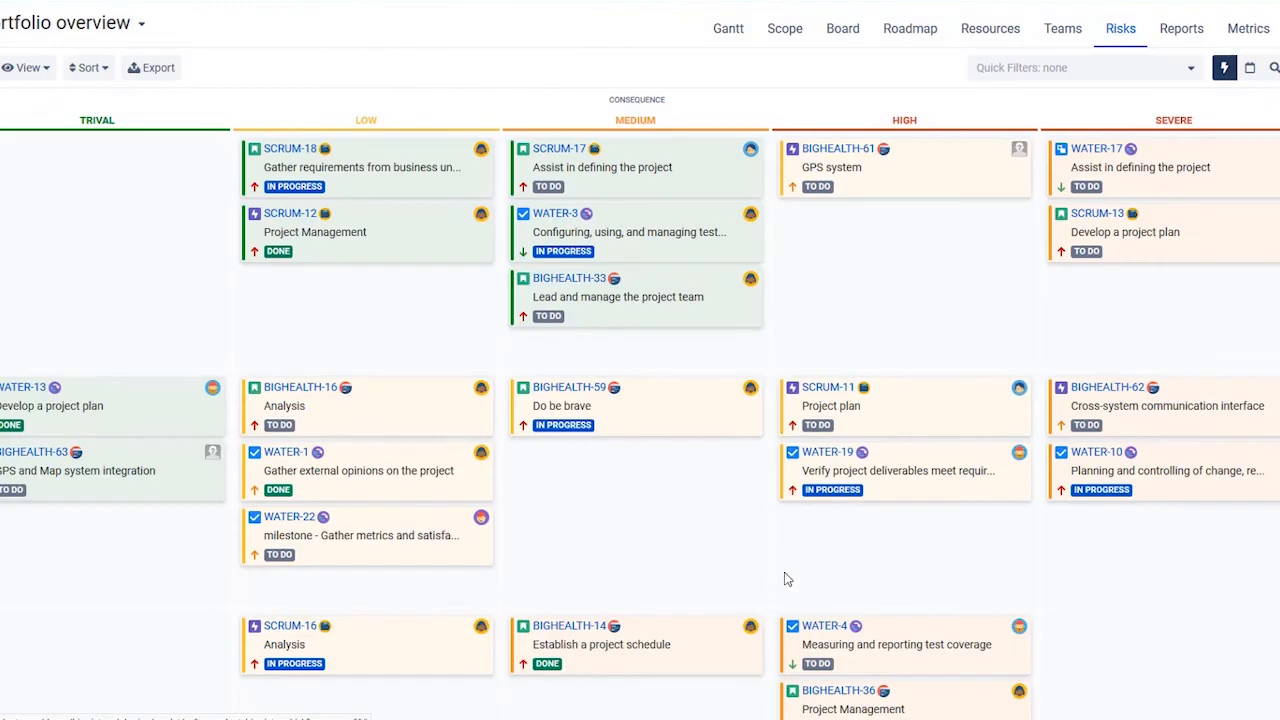
# Add the existing issue SCRUM-22 "Analyse the project value" to the risk matrix with High probability and High consequence
pyautogui.click(641, 464)
pyautogui.click(702, 507)
pyautogui.click(678, 189)
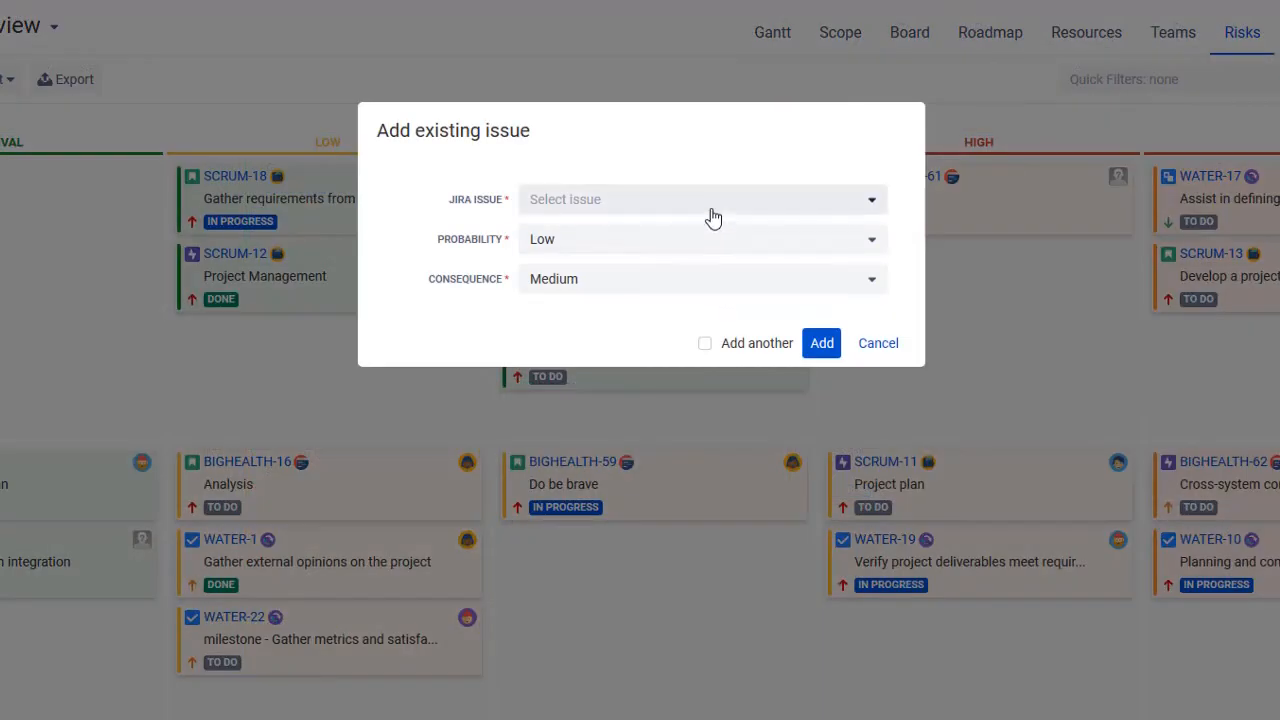
pyautogui.write('anal')
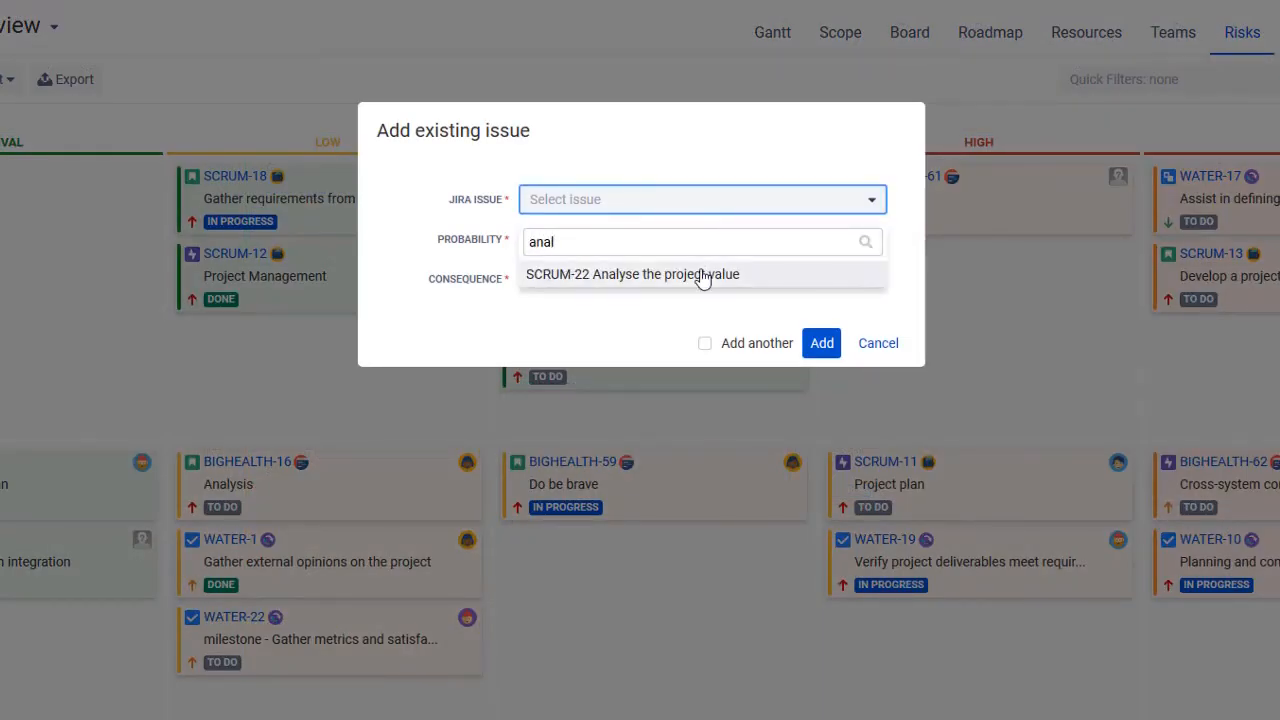
pyautogui.click(700, 277)
pyautogui.click(702, 245)
pyautogui.click(700, 356)
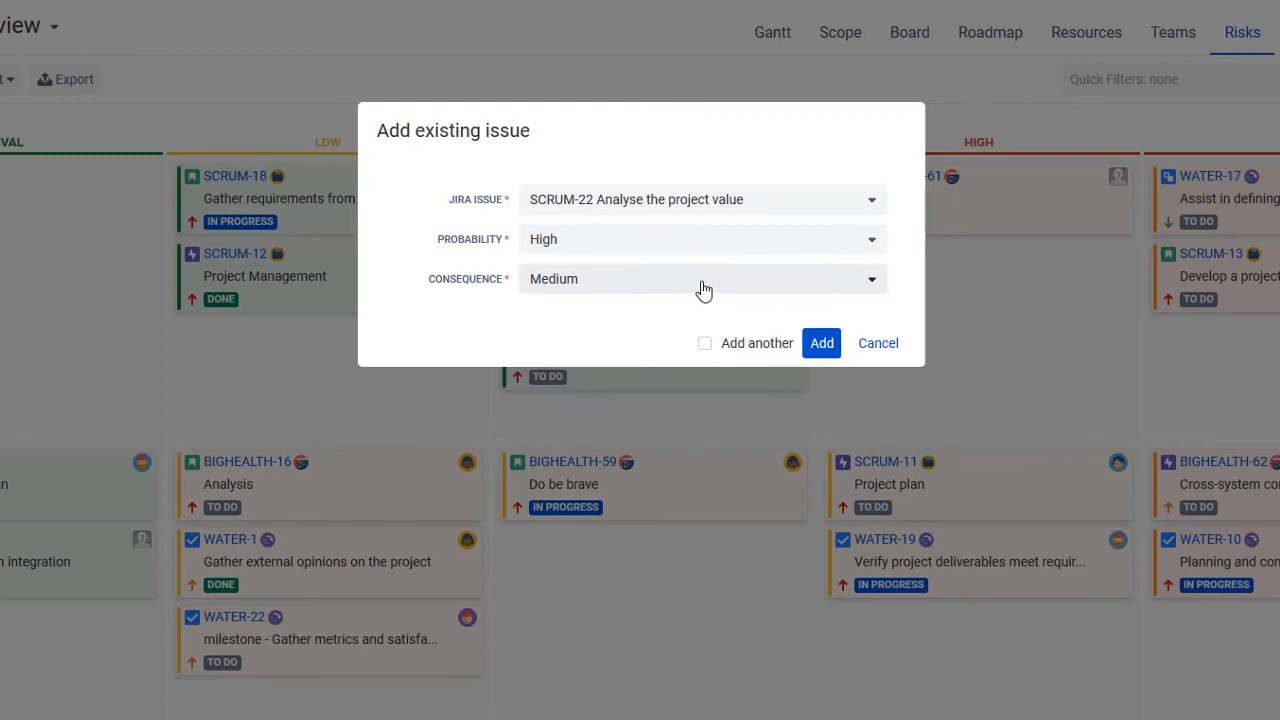
pyautogui.click(700, 282)
pyautogui.click(695, 399)
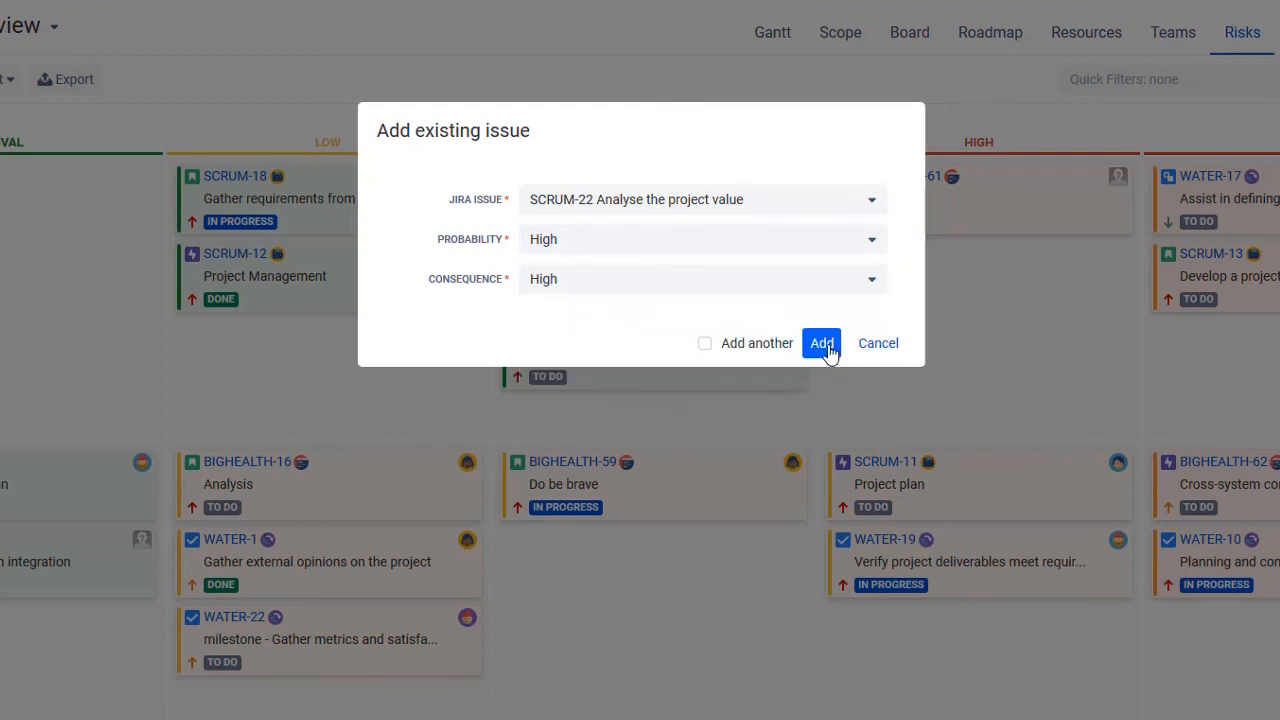
pyautogui.click(826, 345)
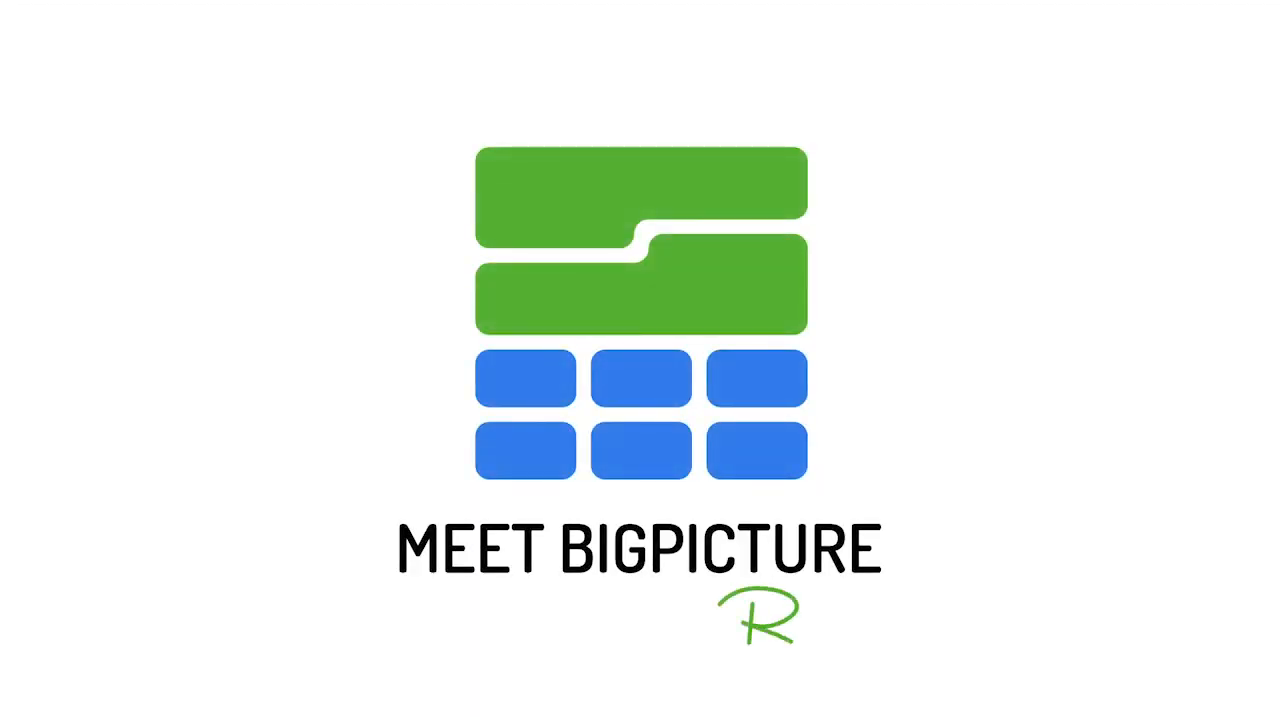